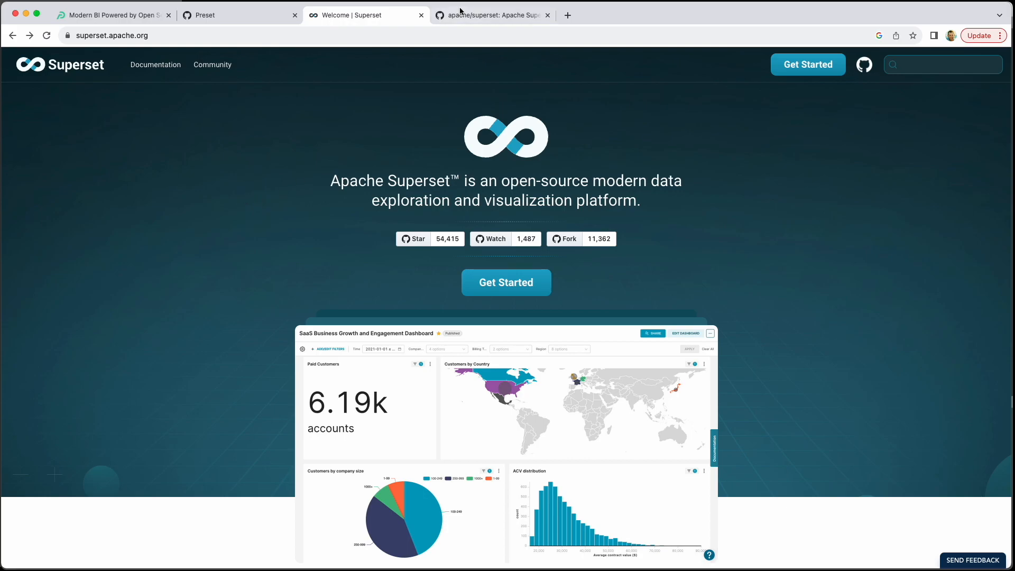
- Examine the list of supported databases in the README of the apache/superset GitHub repository
left_click(487, 16)
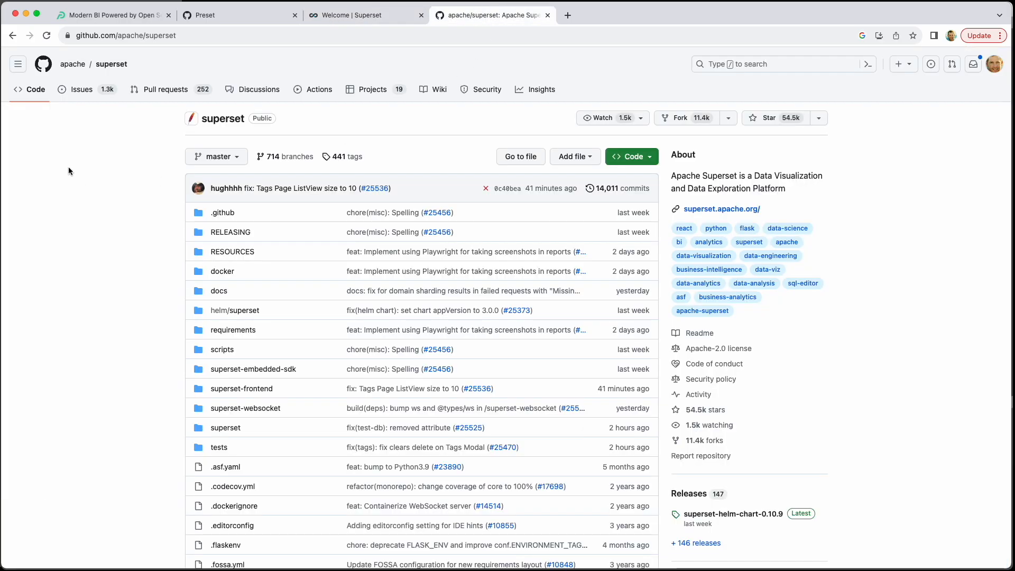
scroll(107, 181, "down", 20)
scroll(110, 181, "down", 20)
scroll(109, 181, "down", 5)
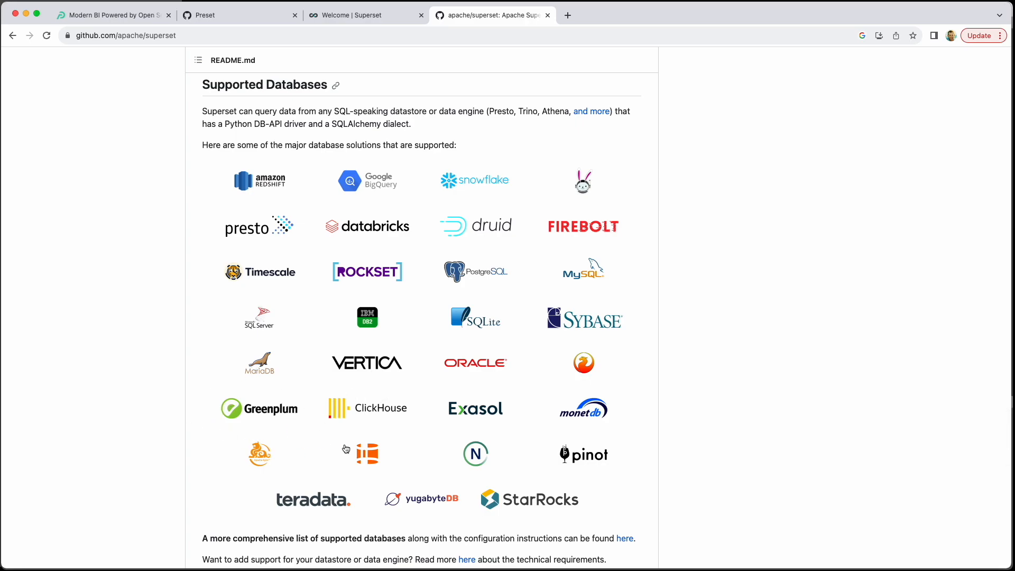
- Switch to the Preset site and log in with the account e-mail and password
key("super+1")
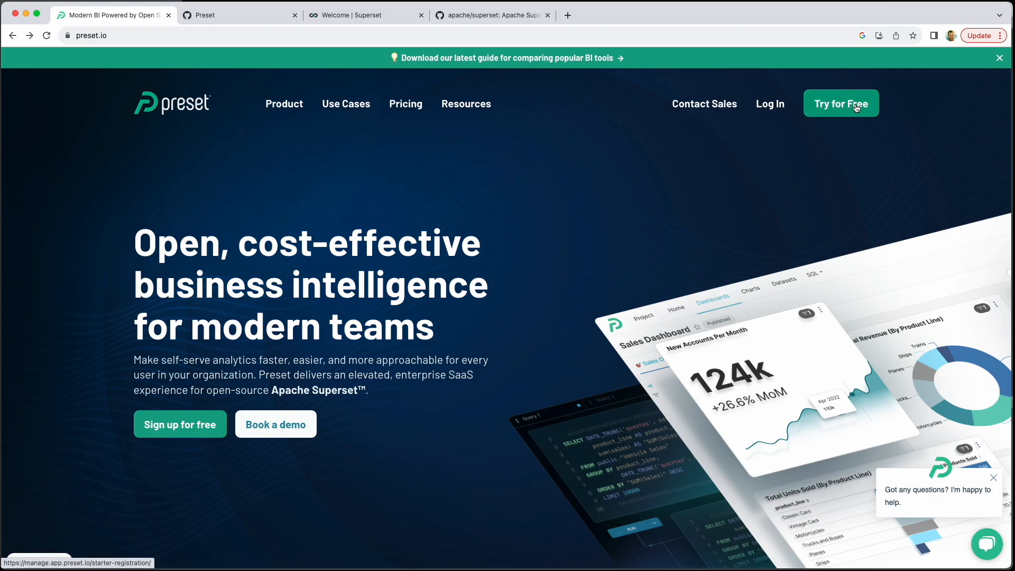
left_click(771, 106)
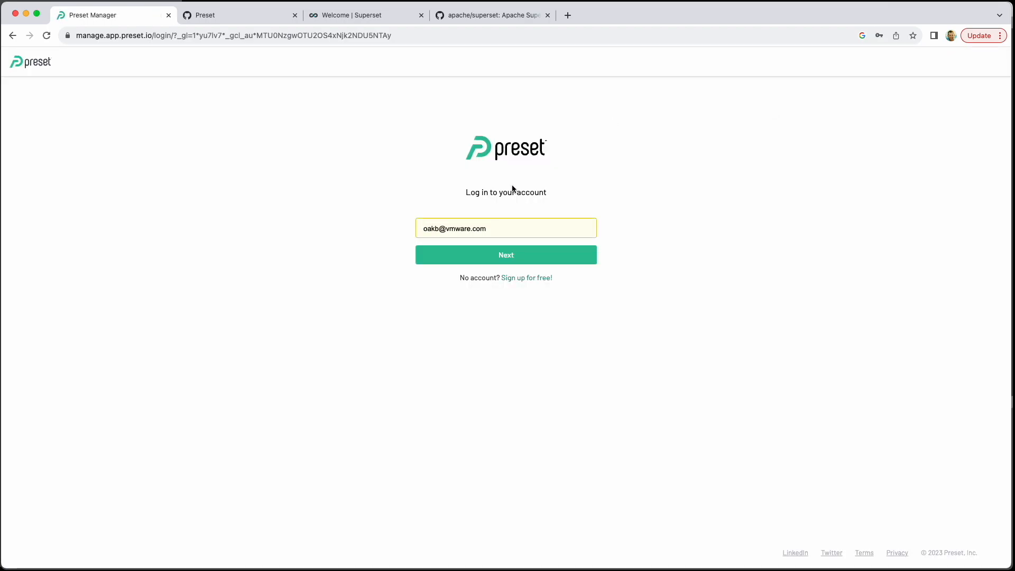
left_click(508, 256)
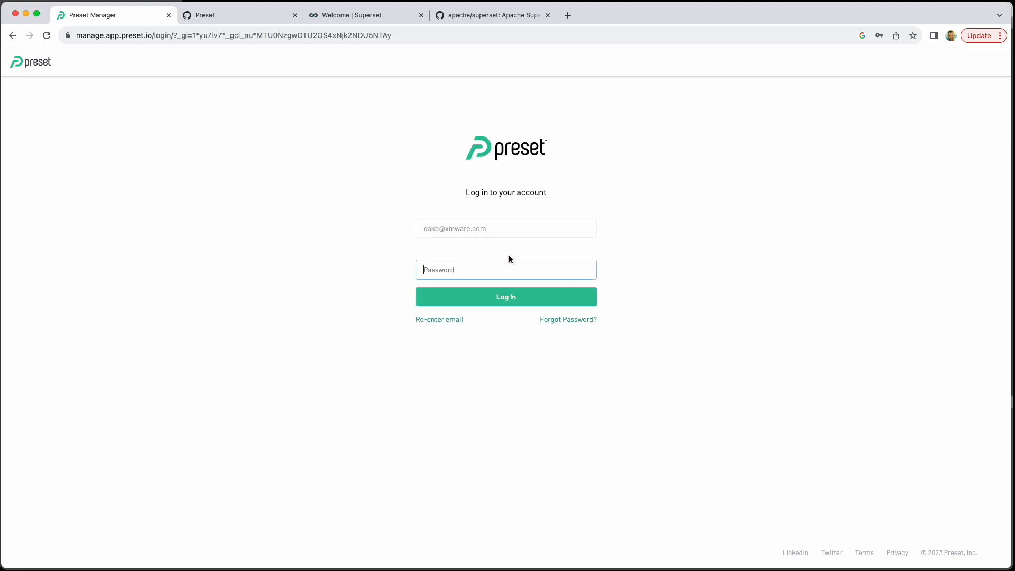
left_click(505, 296)
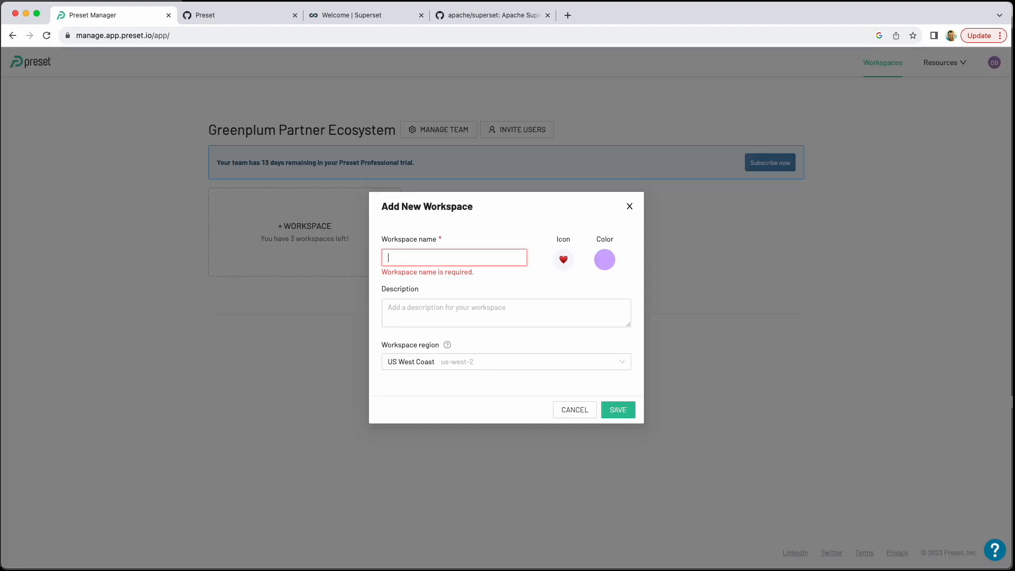
- Create a workspace named "Greenplum Database 7.0" with the green color
type("Greenplum Database 7.0")
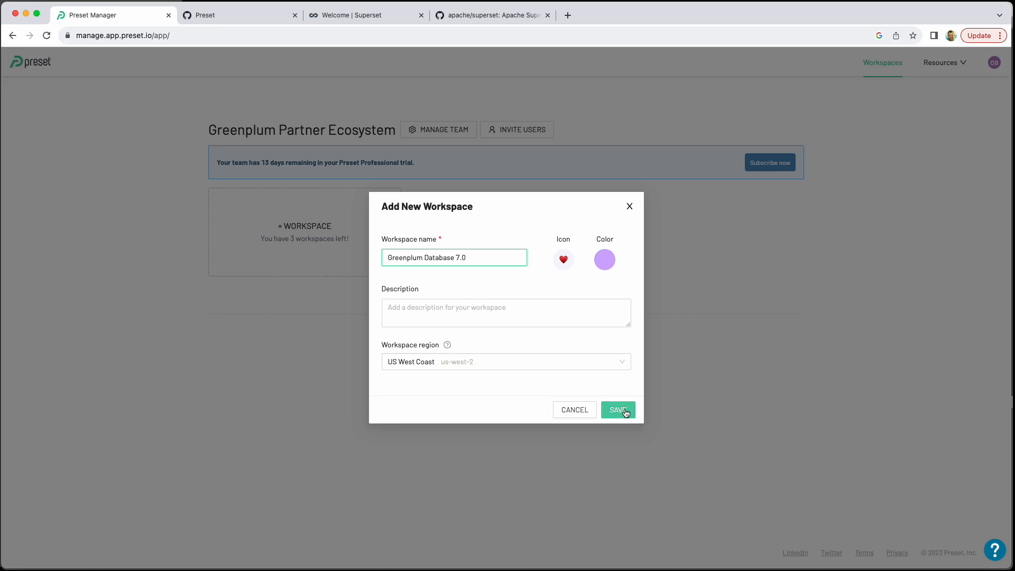
left_click(604, 248)
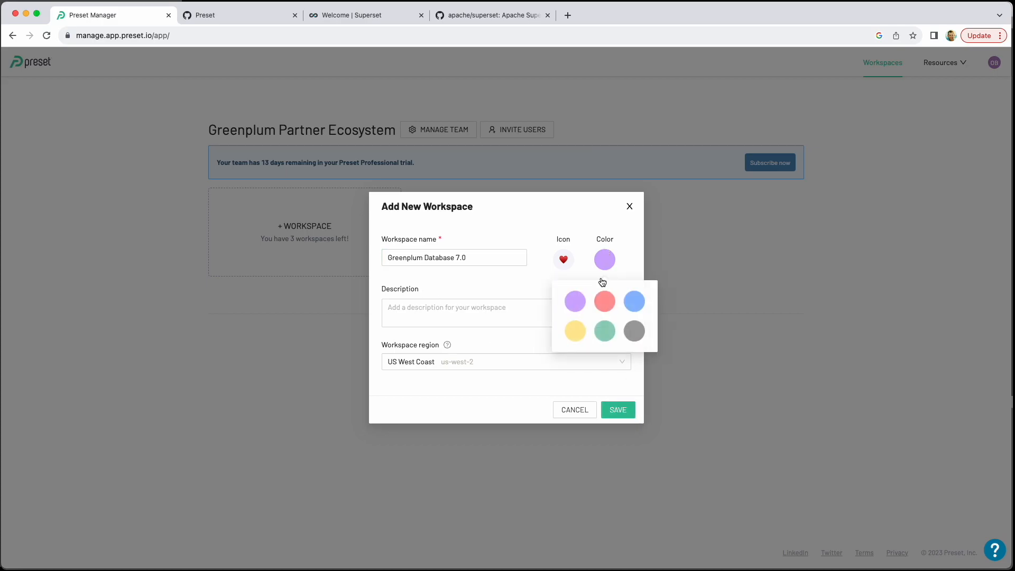
left_click(601, 335)
left_click(614, 410)
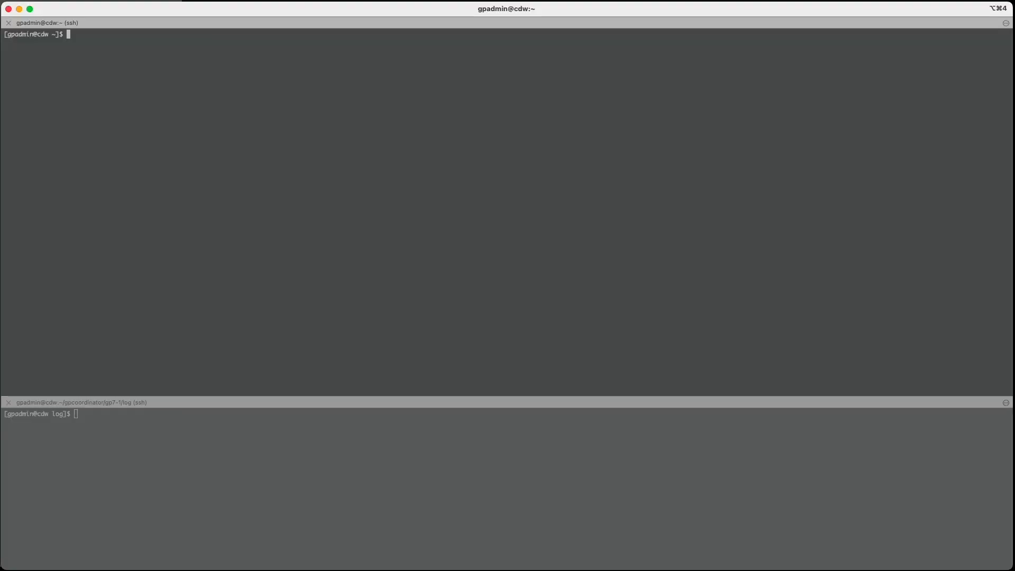
- In the terminal, connect to the edw database with psql and run "select version();" to check the Greenplum version
type("psql edw")
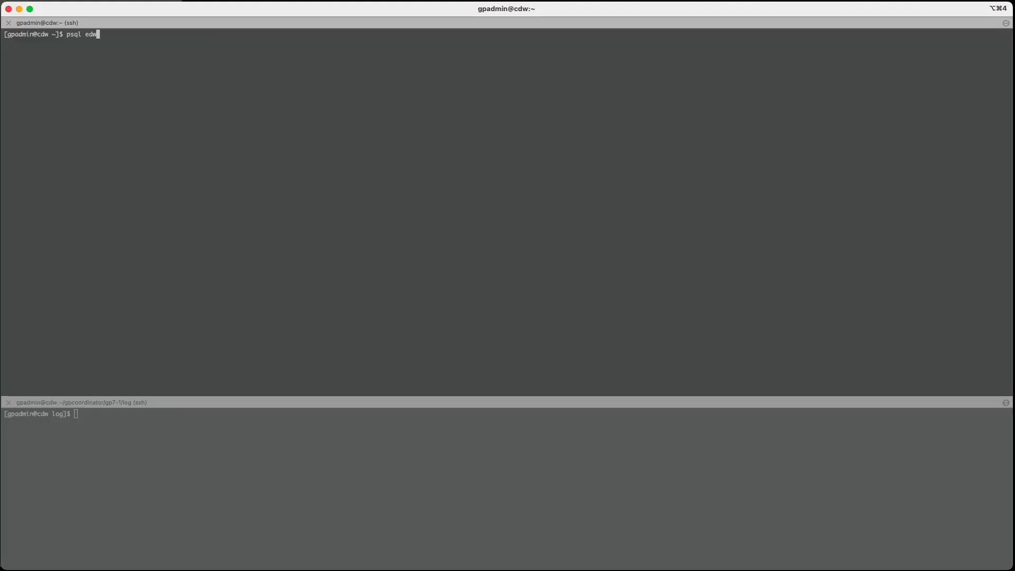
key("Return")
type("select version")
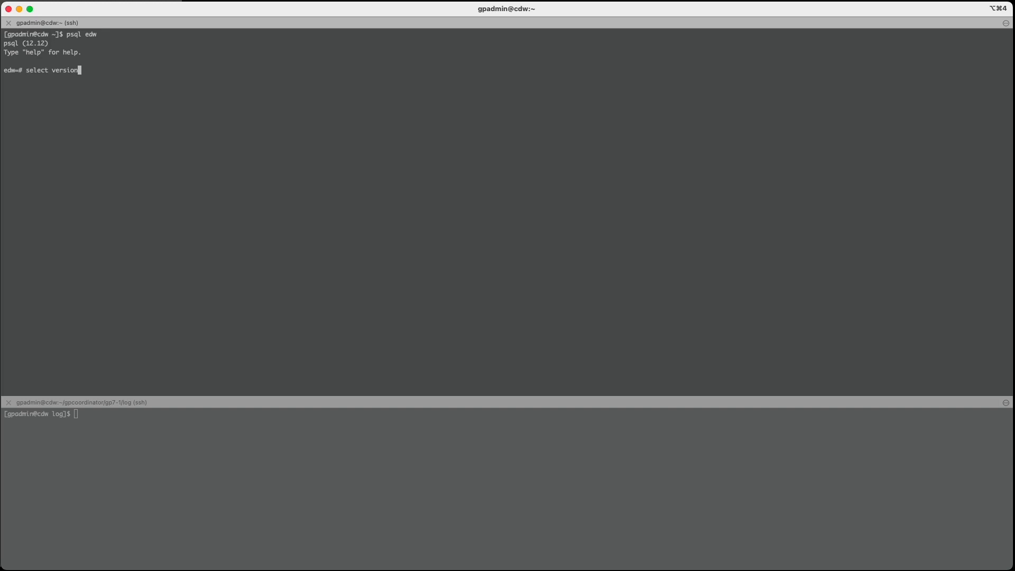
type("();")
key("Return")
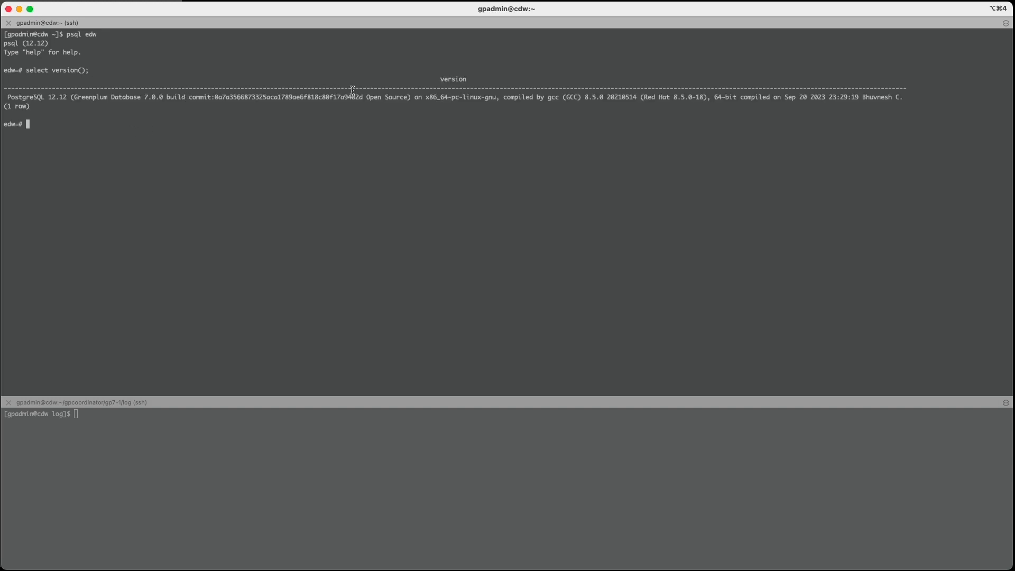
left_click_drag(408, 94, 10, 97)
left_click(68, 116)
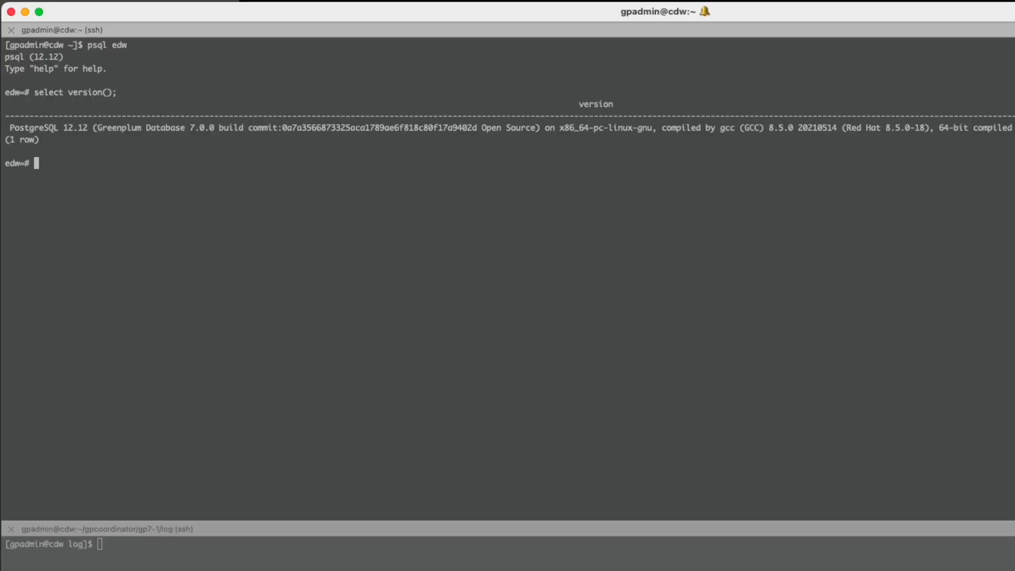
- Query all rows of gp_segment_configuration and examine the coordinator and segment data directories
type("select ")
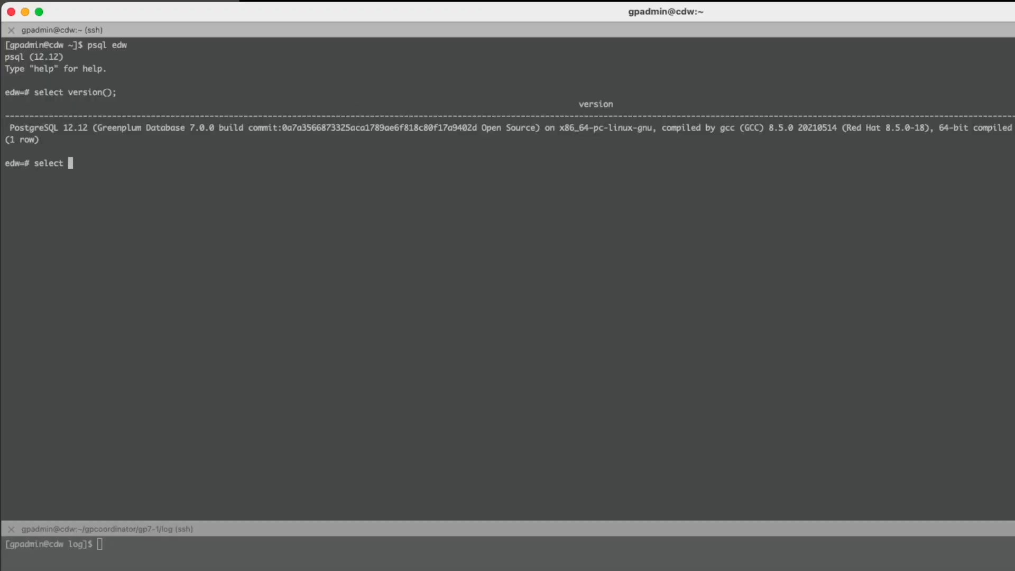
type("* from gp_segment_co")
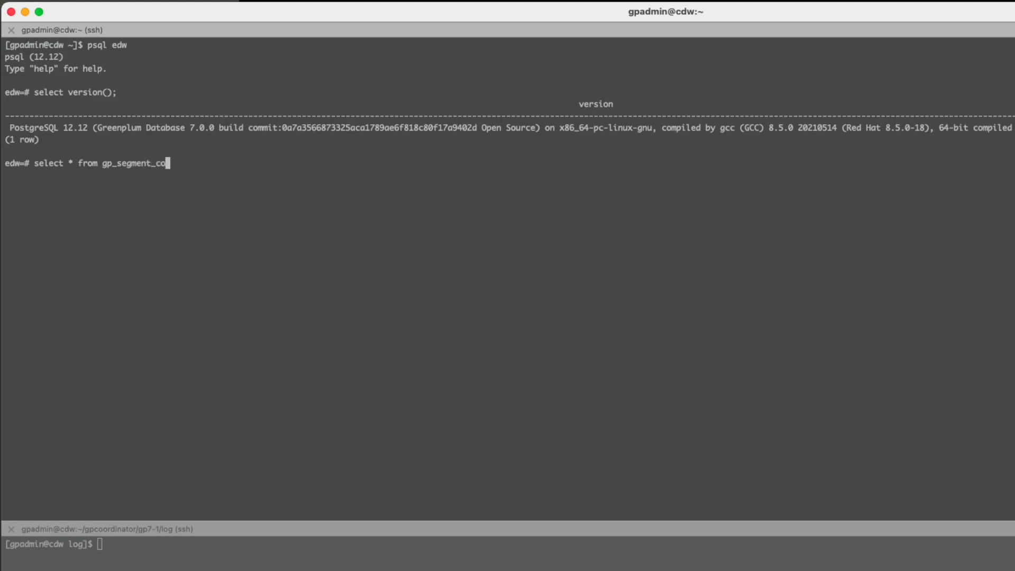
type("nfiguration ;")
key("Return")
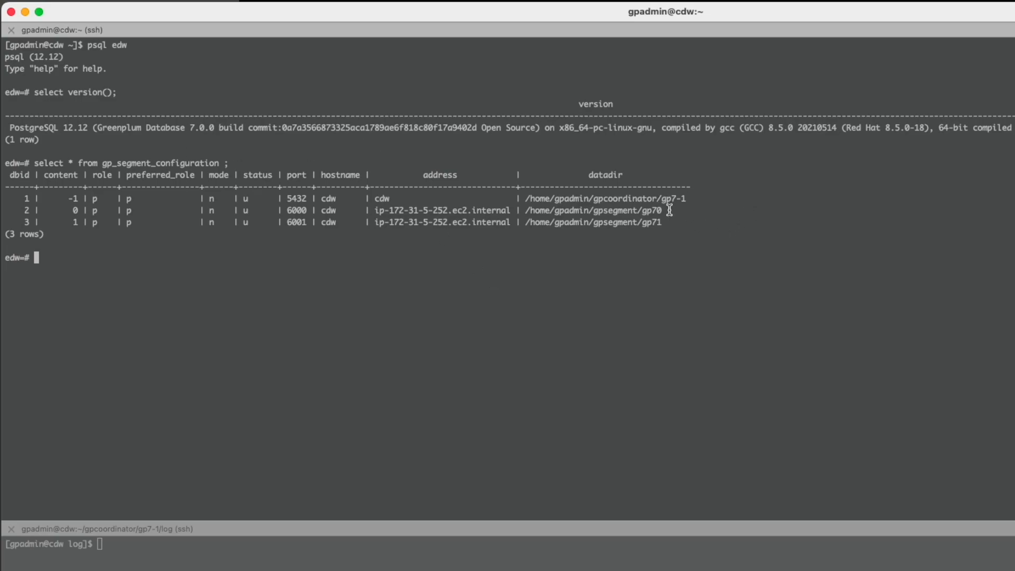
left_click_drag(709, 199, 530, 192)
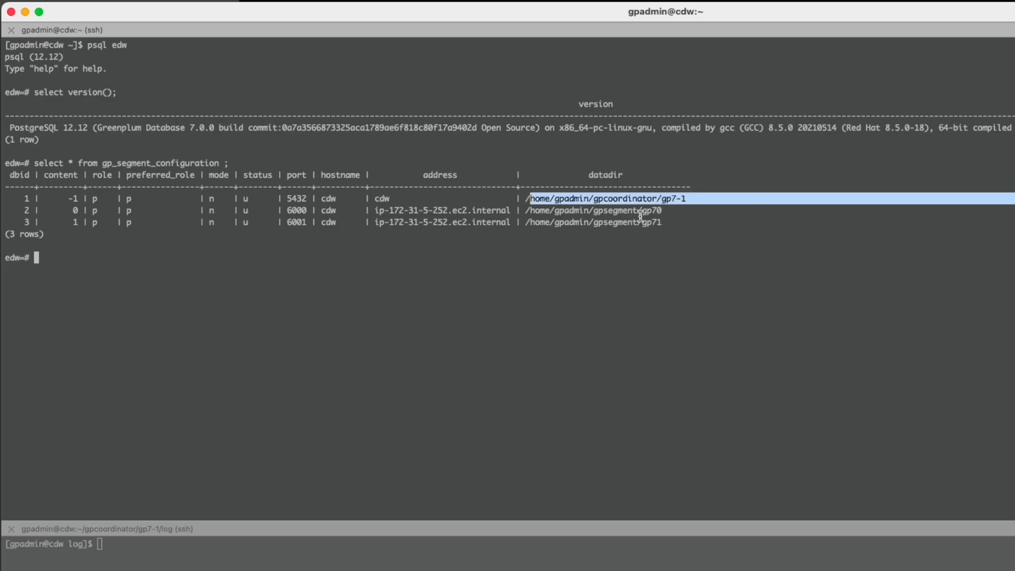
left_click(664, 224)
left_click_drag(653, 222, 604, 210)
left_click(581, 234)
- List the relations in the edw database with the \d command
left_click(56, 256)
type("\\d")
key("Return")
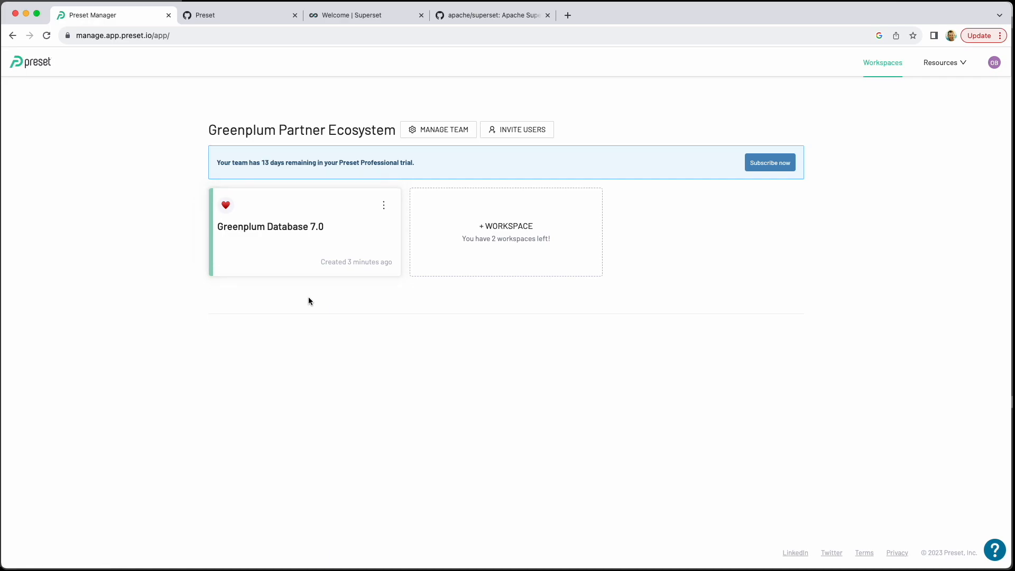
- Back in Preset, open the Greenplum Database 7.0 workspace and start connecting a PostgreSQL database
left_click(328, 238)
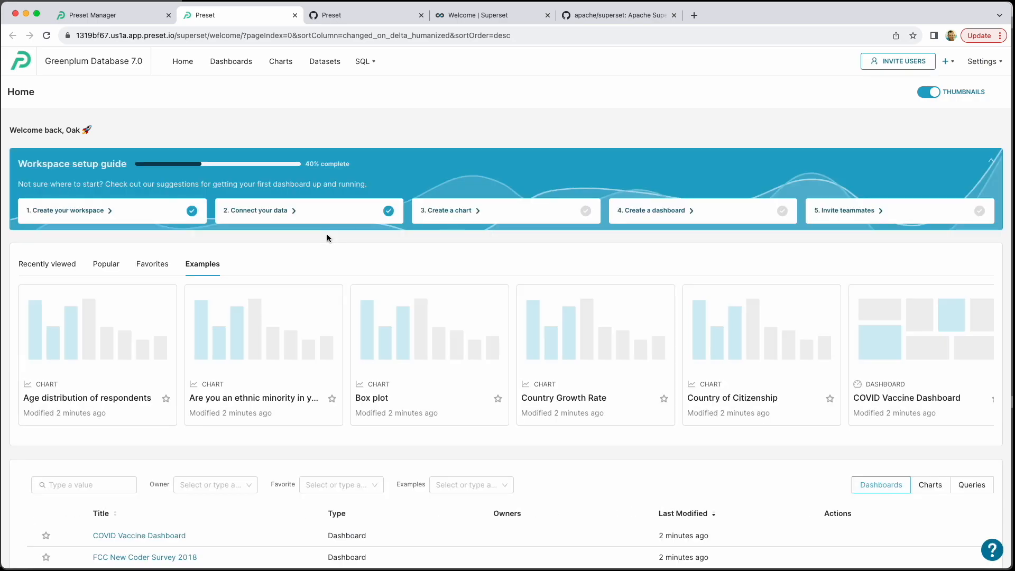
left_click(265, 211)
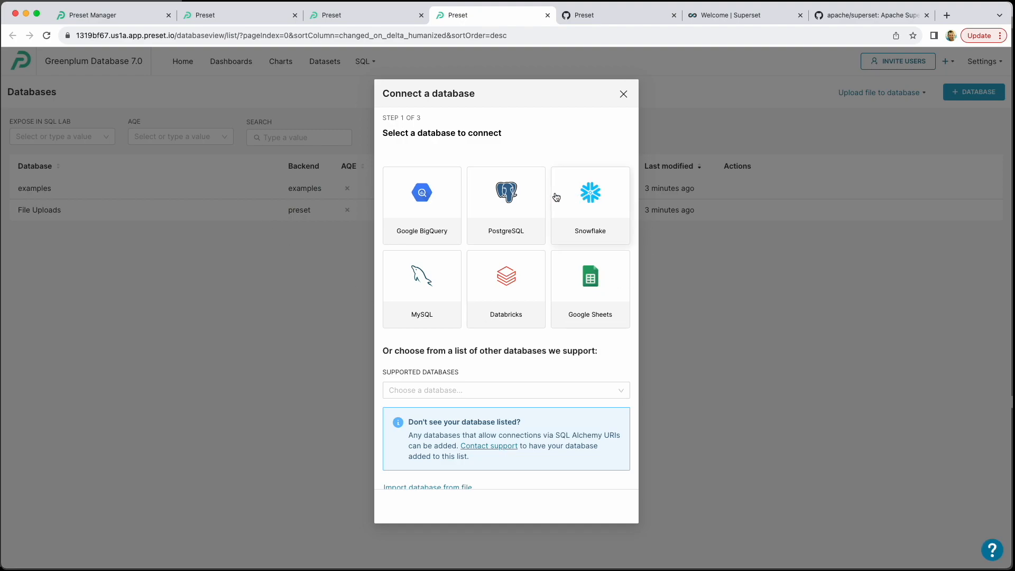
left_click(504, 196)
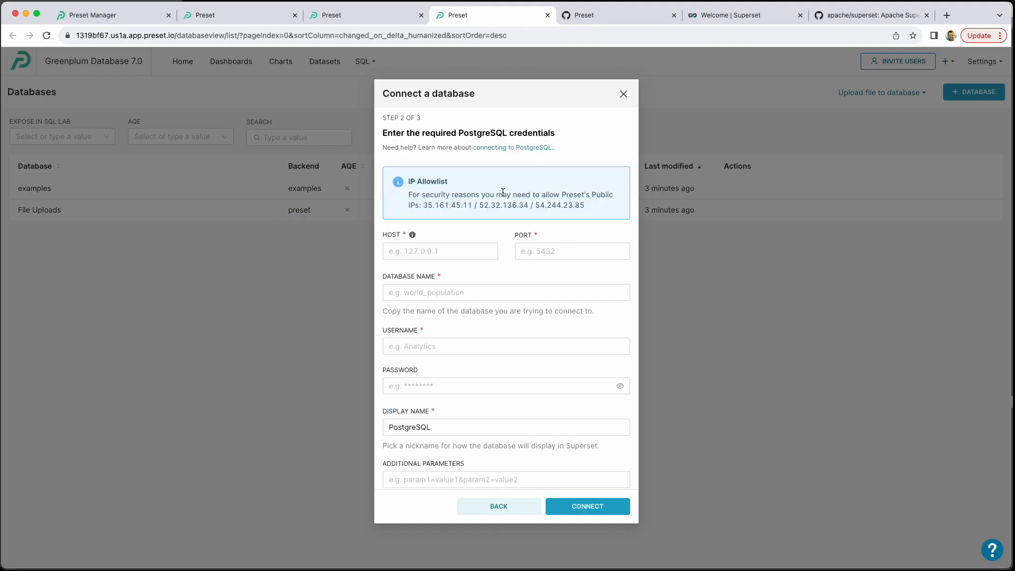
- Fill in the connection with host 54.160.223.48, port 5432, database edw, username preset_user and the saved database password
left_click(430, 250)
left_click(459, 276)
left_click(600, 252)
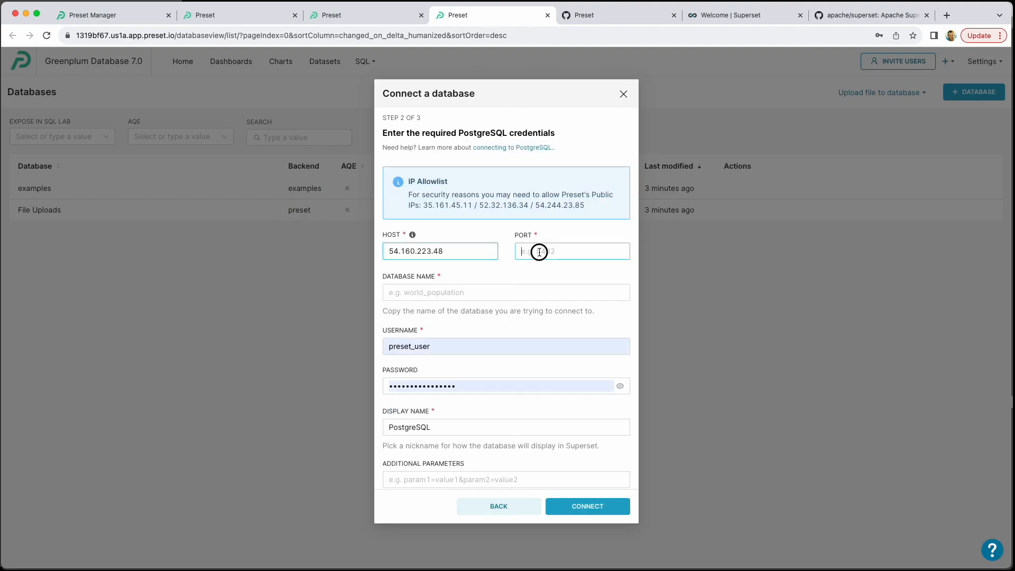
type("5432")
key("Tab")
type("edw")
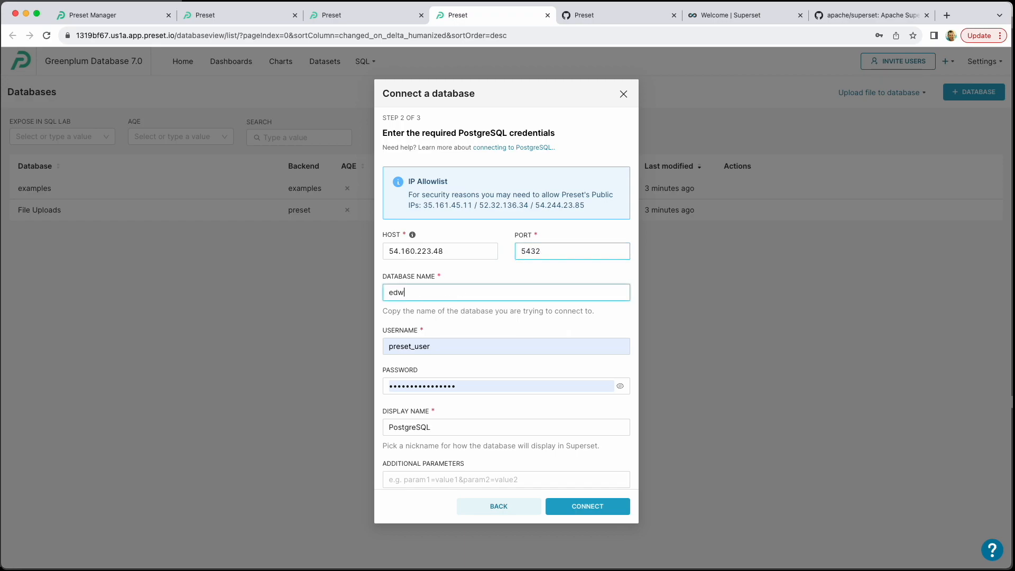
key("Tab")
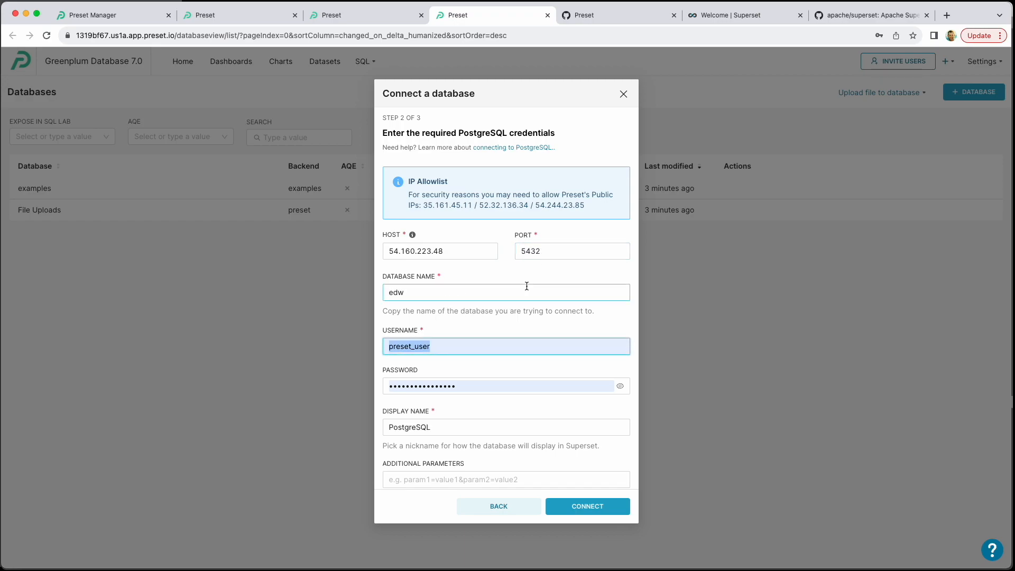
- Set the connection's display name to "Greenplum Database 7.0 OSS" and connect the database
left_click(465, 426)
double_click(465, 426)
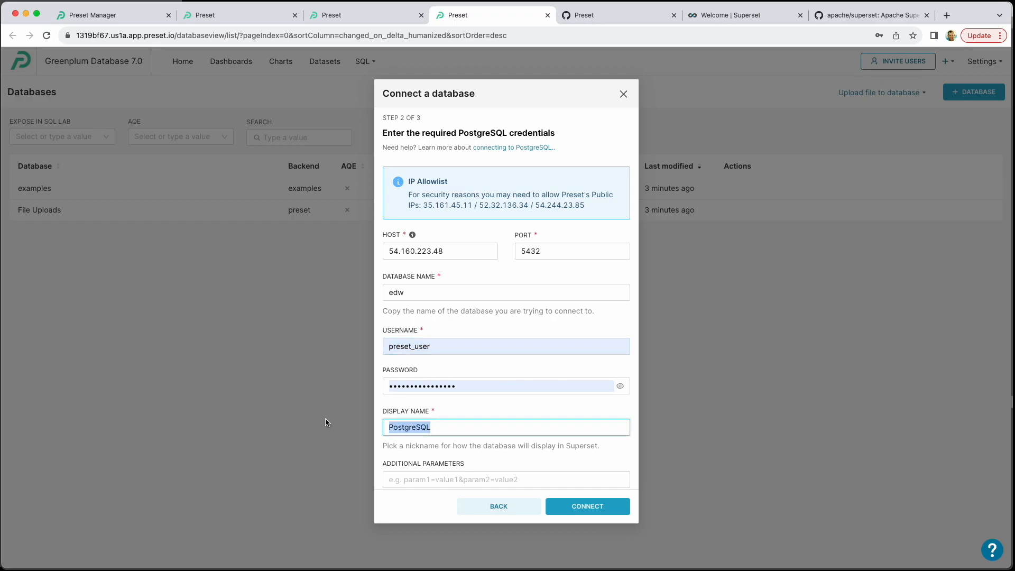
type("Greenplum Database 7.0 OSS")
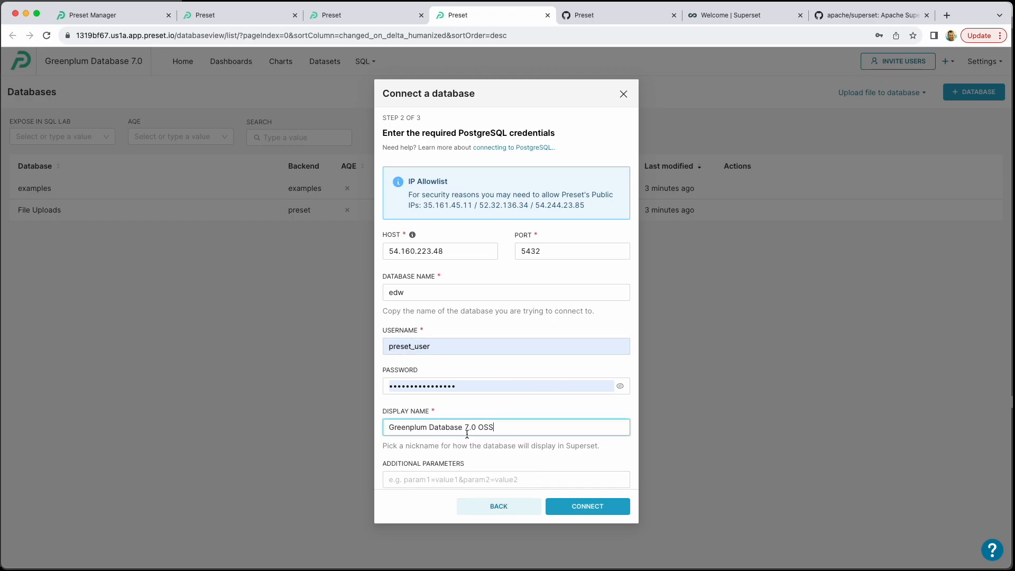
left_click(579, 506)
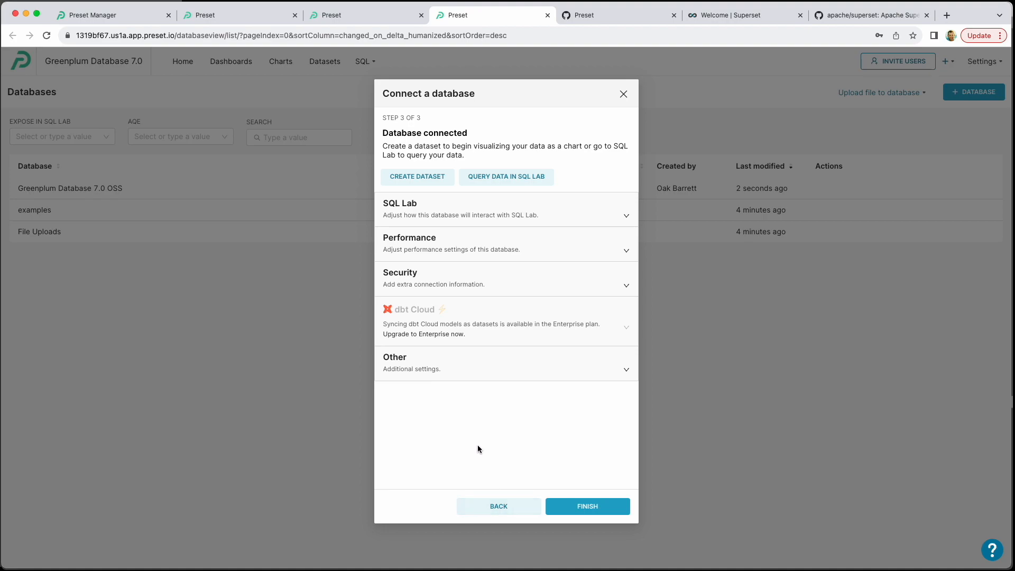
- Start a new dataset from the connected database, refresh the schema list and choose the edw schema
left_click(413, 177)
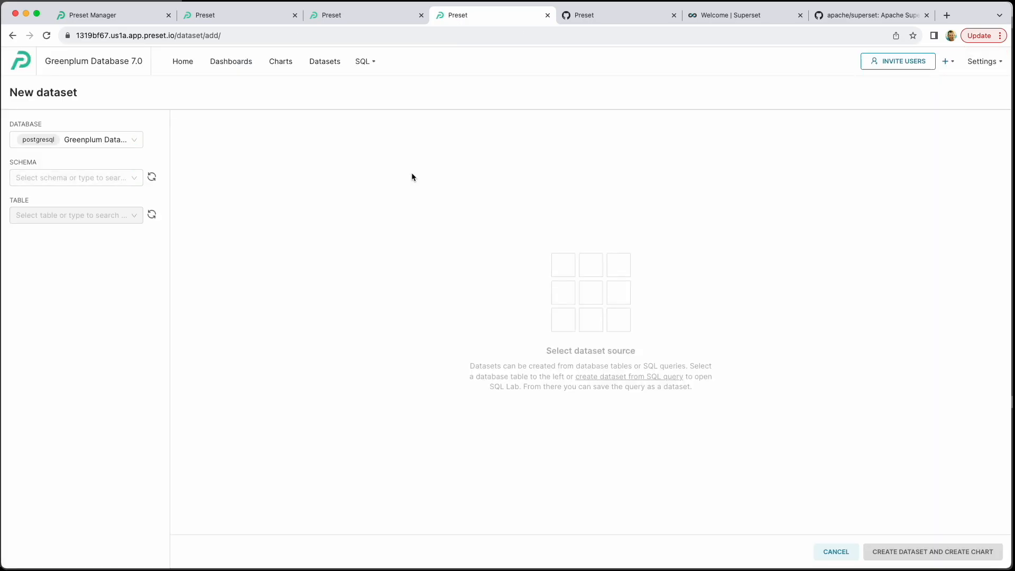
left_click(152, 179)
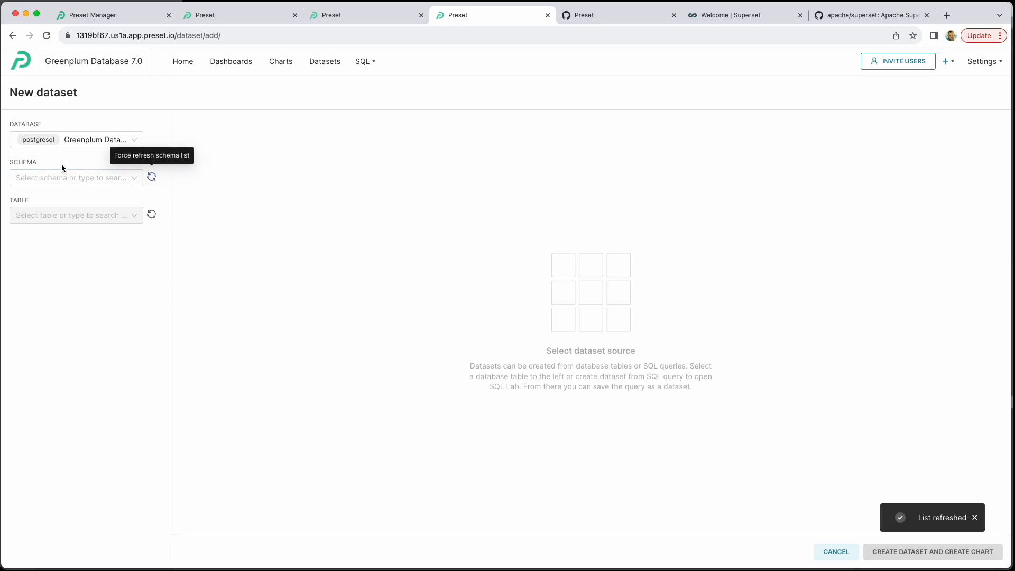
left_click(132, 178)
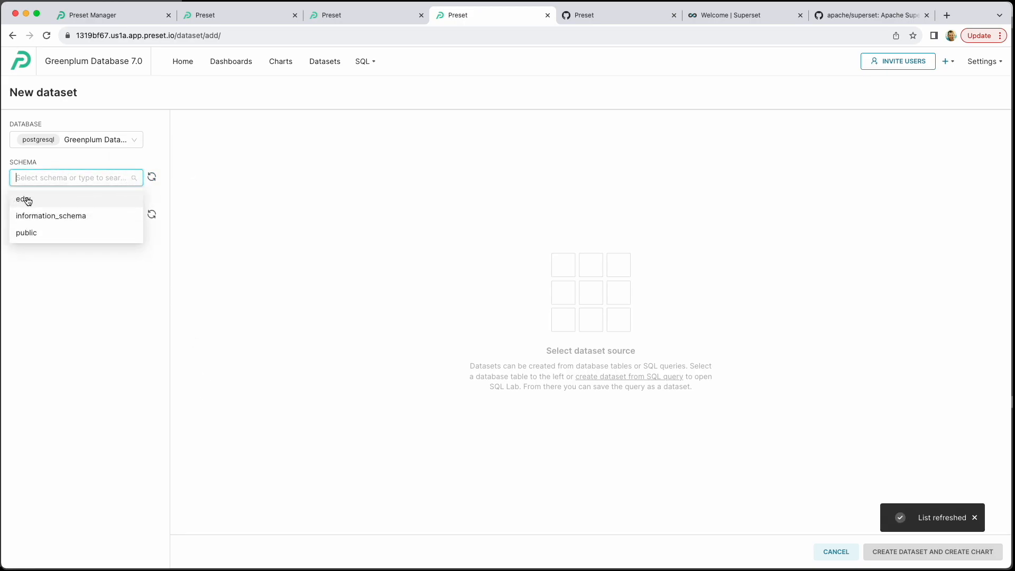
left_click(27, 200)
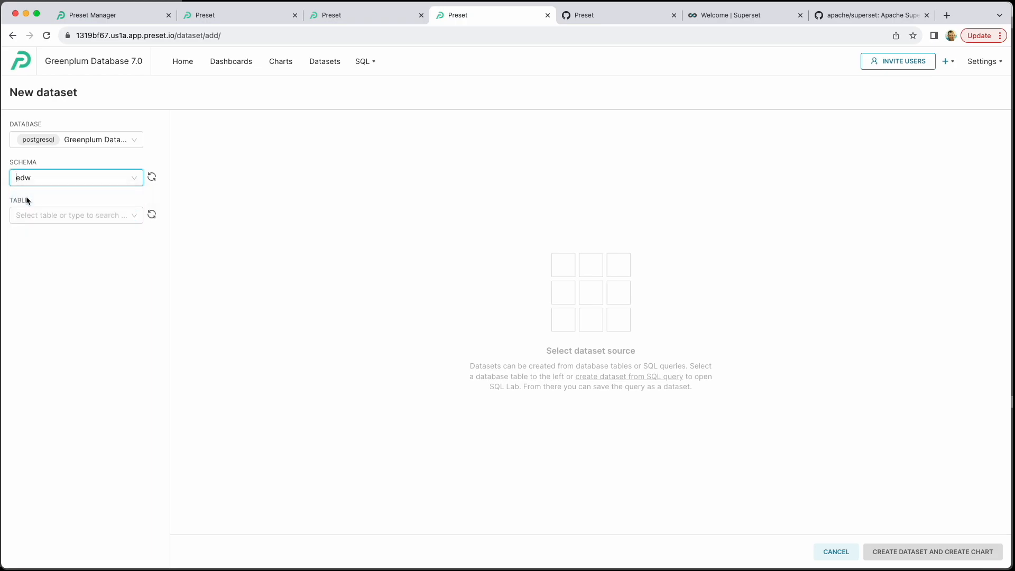
- Choose the north_america_sales_fy23 table, create the dataset from it and proceed to creating a chart
left_click(74, 215)
scroll(116, 238, "down", 5)
left_click(64, 318)
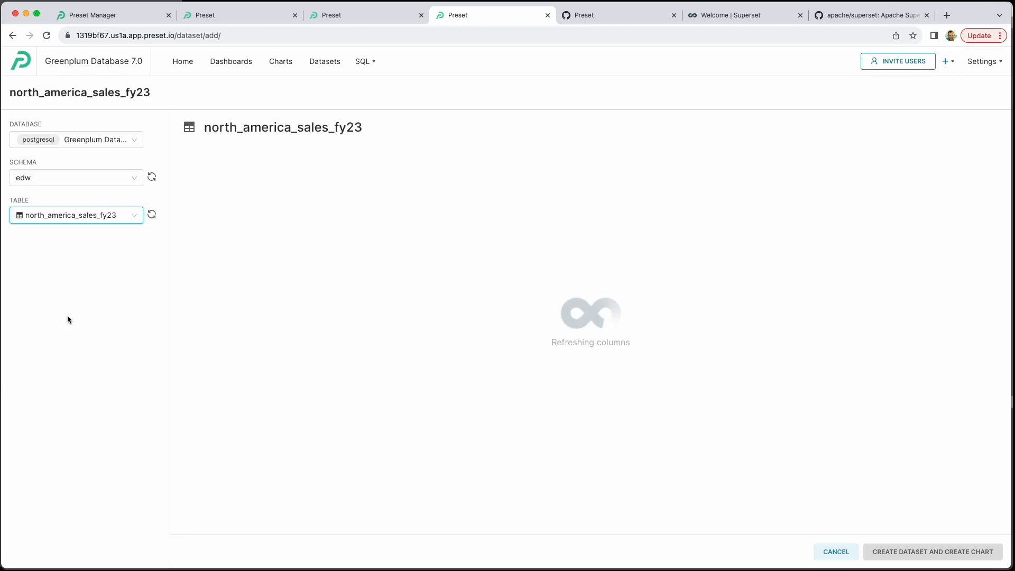
key("Down")
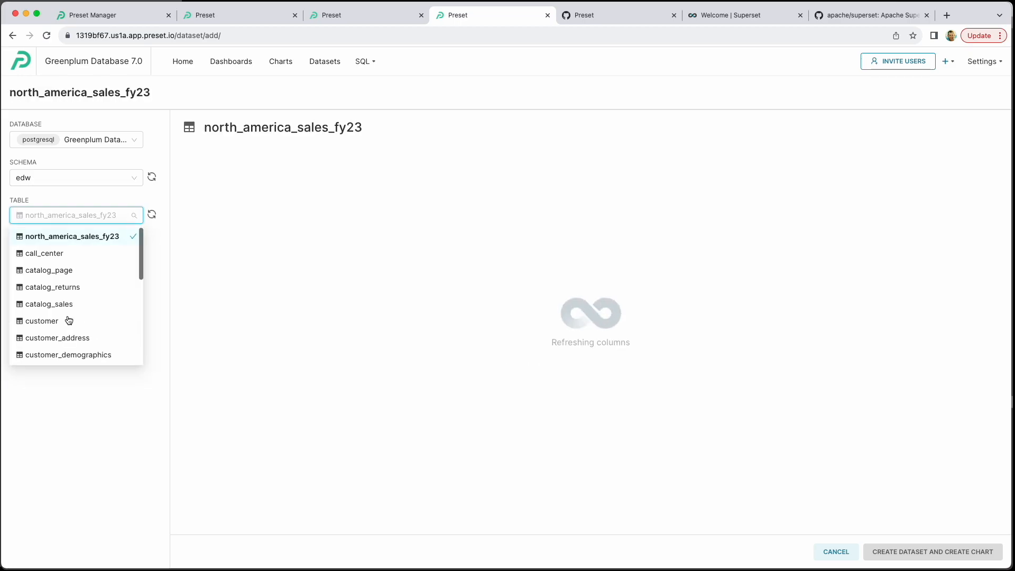
left_click(94, 462)
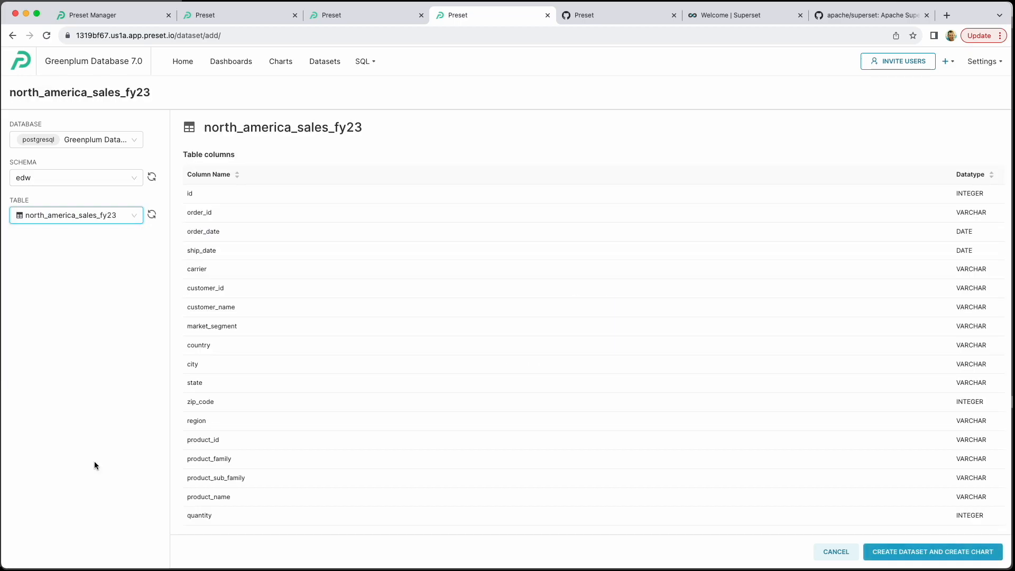
left_click(929, 552)
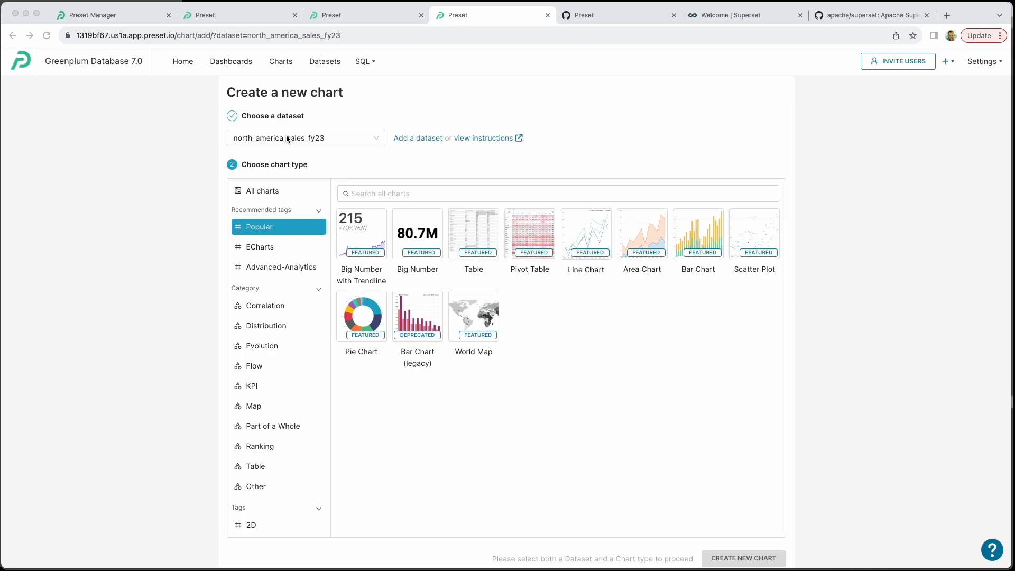
- Create a Big Number chart from the north_america_sales_fy23 dataset and name it "Total # Orders YTD"
left_click(415, 234)
left_click(414, 235)
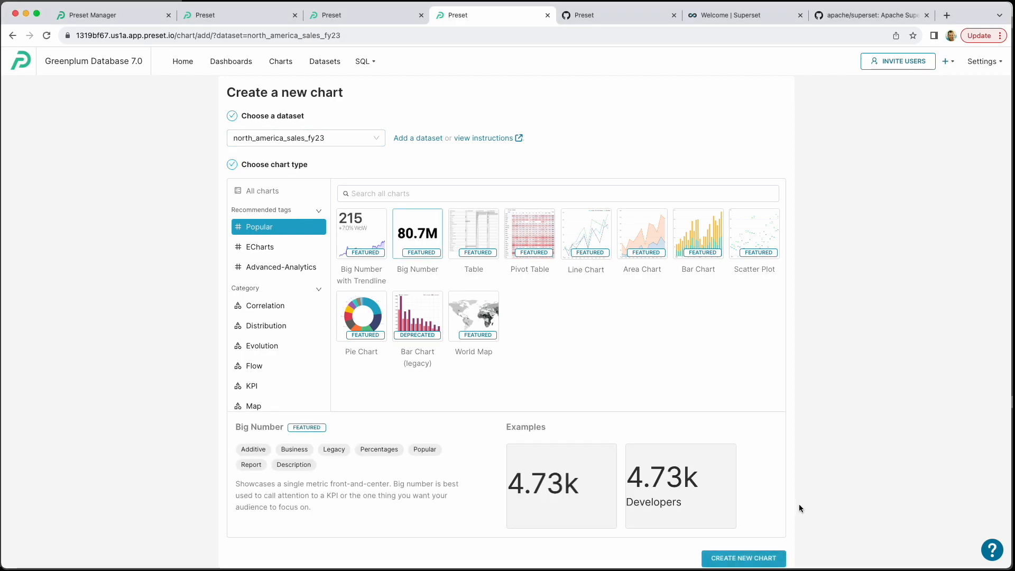
left_click(745, 558)
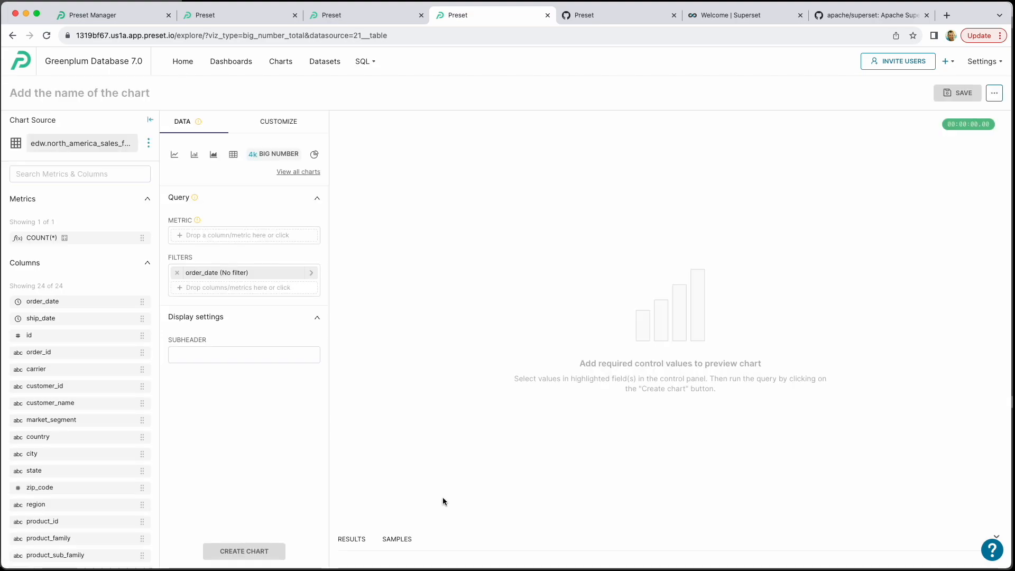
left_click(38, 92)
type("Total #")
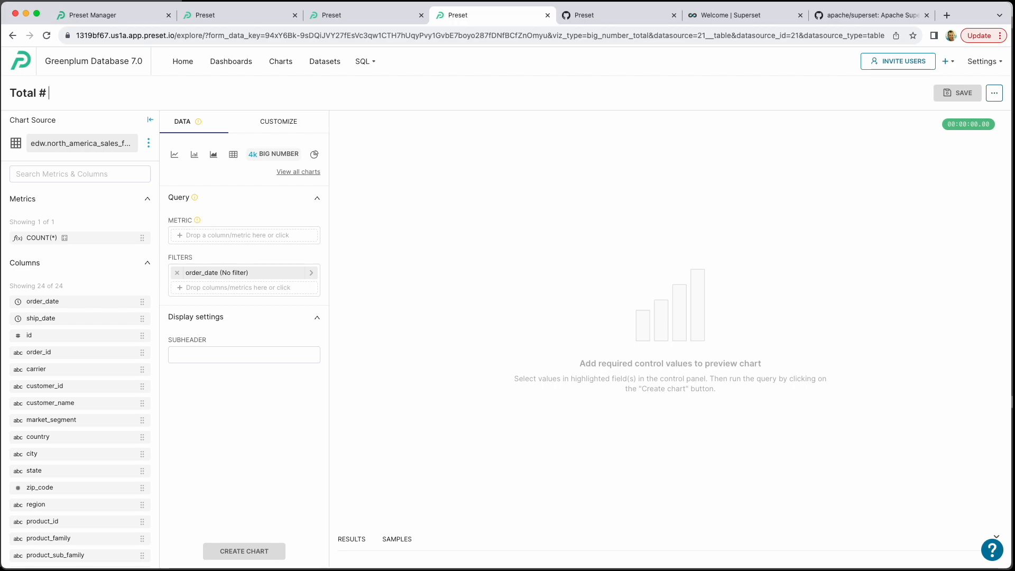
type(" Orders YTD")
- Set the chart's metric to the COUNT aggregate of the id column and generate the chart
left_click_drag(30, 335, 212, 228)
left_click(496, 356)
left_click(496, 354)
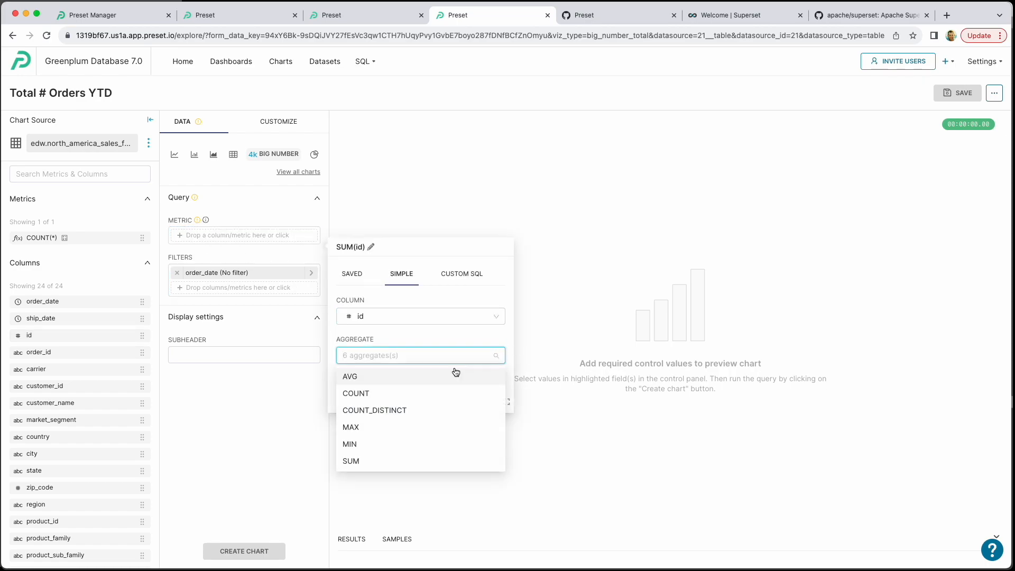
left_click(364, 393)
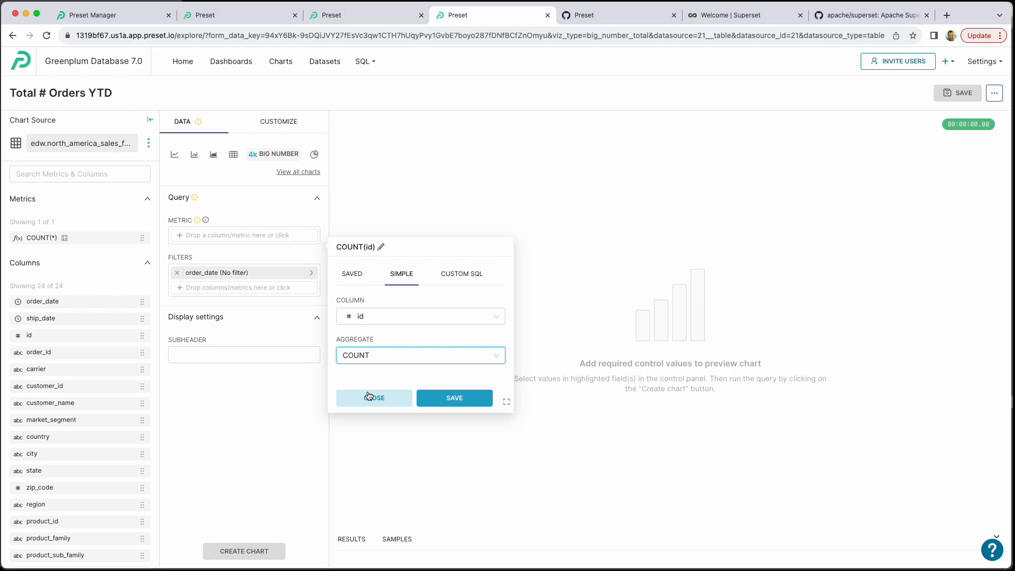
left_click(453, 397)
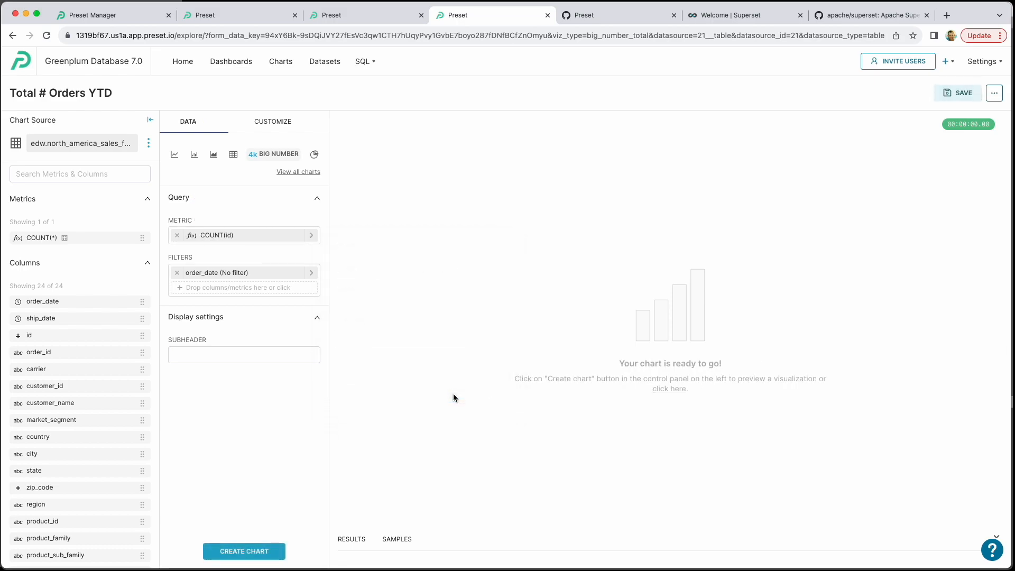
left_click(254, 552)
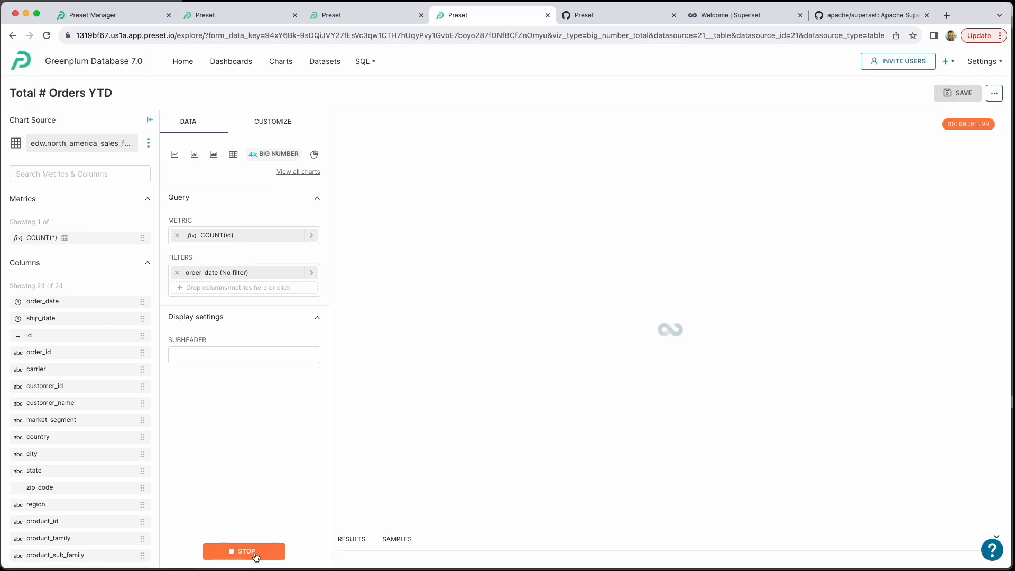
- Switch to the terminal, highlight the logged SELECT count(id) query on edw.north_america_sales_fy23, and return to Preset
key("super+Tab")
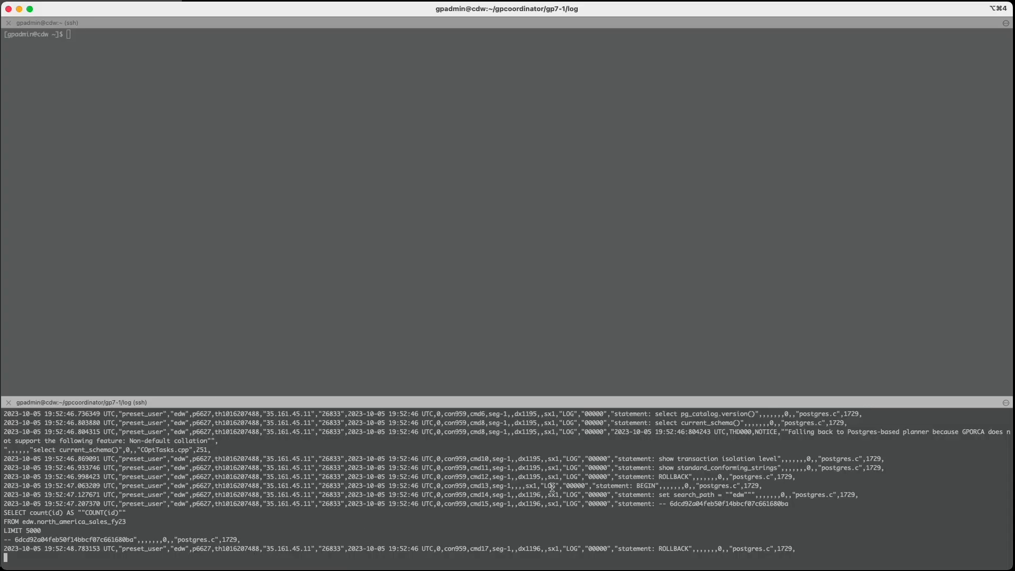
left_click_drag(6, 510, 114, 533)
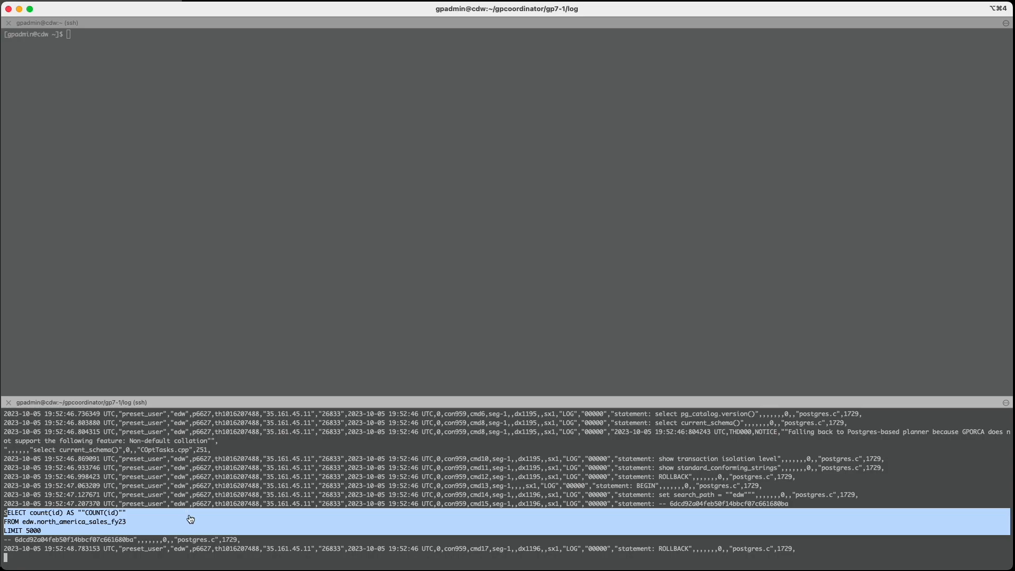
key("super+Tab")
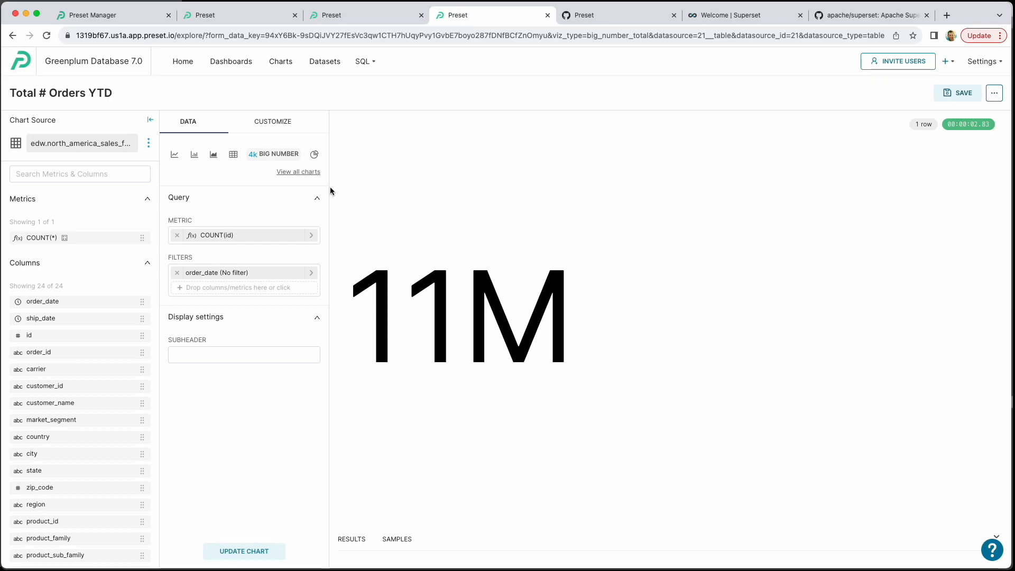
- Set the big number's number format to "+, (12345.432 => +12,345)"
left_click(272, 121)
left_click(278, 264)
scroll(275, 315, "down", 5)
scroll(275, 316, "down", 1)
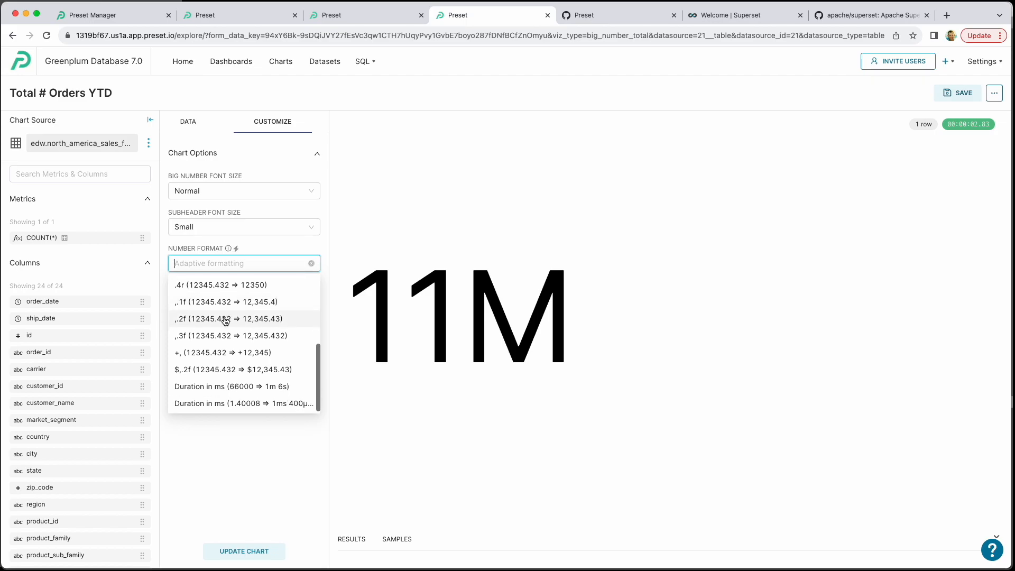
left_click(207, 352)
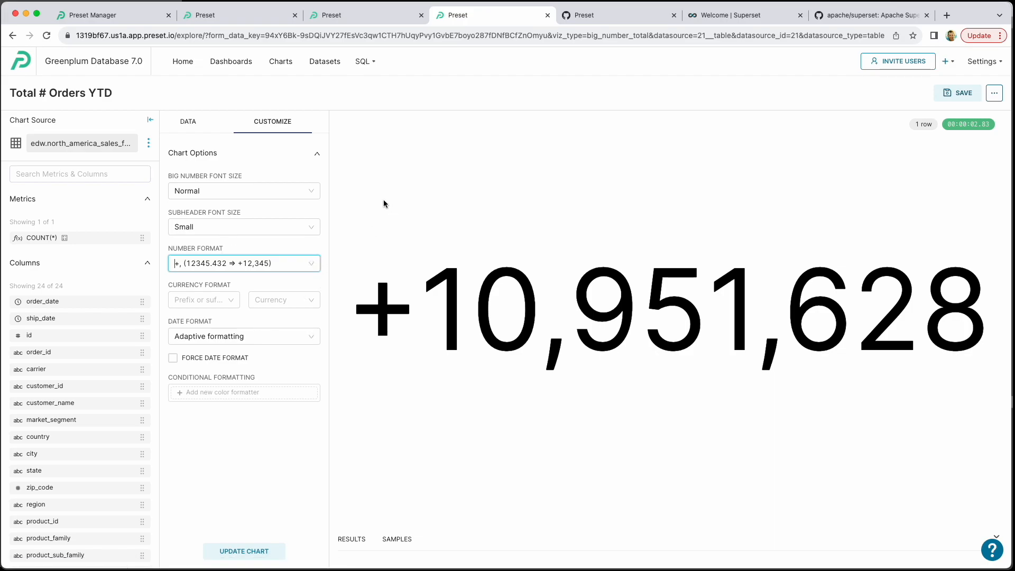
- Save the chart to a new dashboard named "Greenplum Database EDW Dashboard" and open that dashboard
left_click(961, 94)
left_click(447, 241)
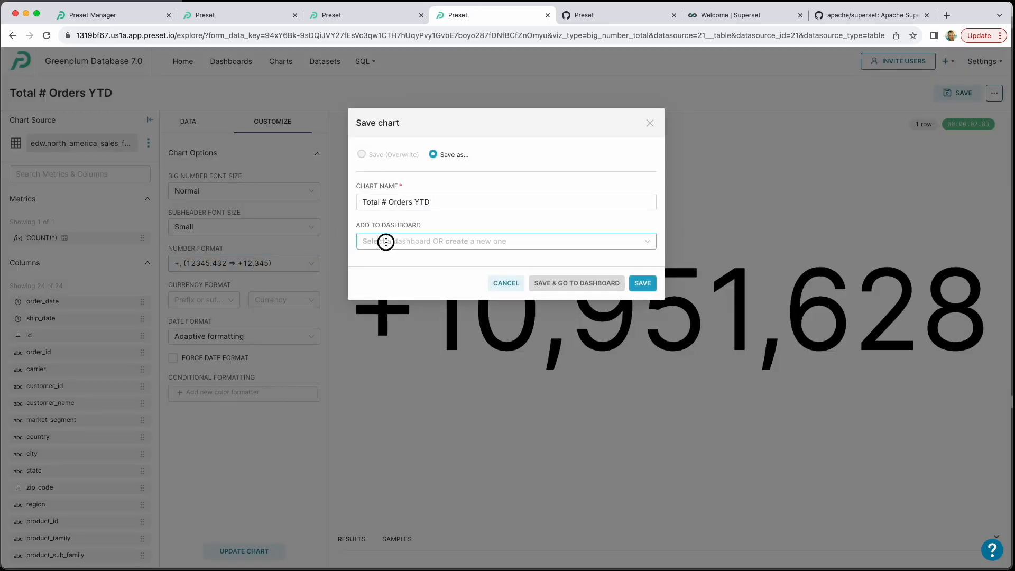
type("Greenplum Database EDW Dashboard")
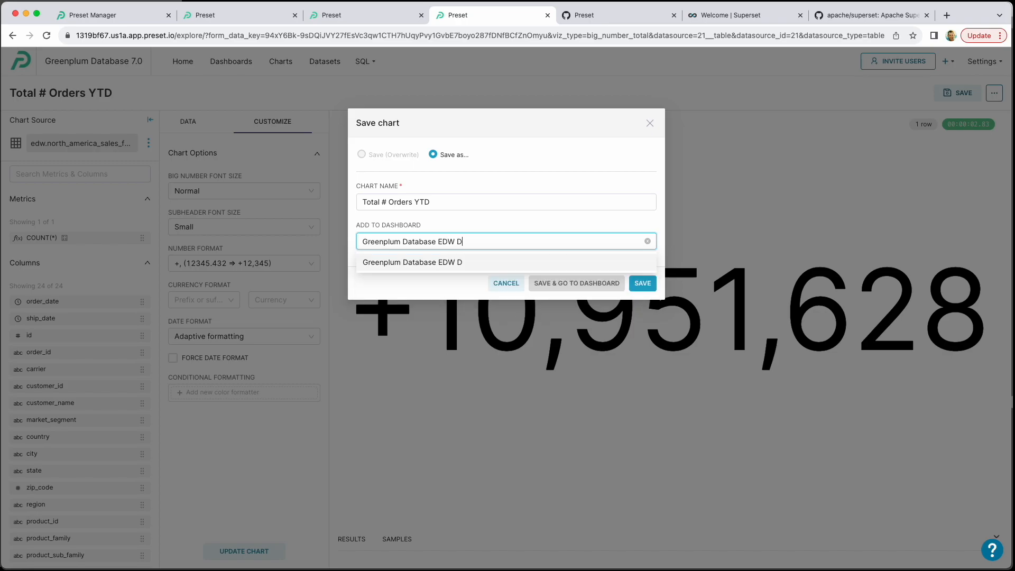
left_click(505, 268)
left_click(562, 299)
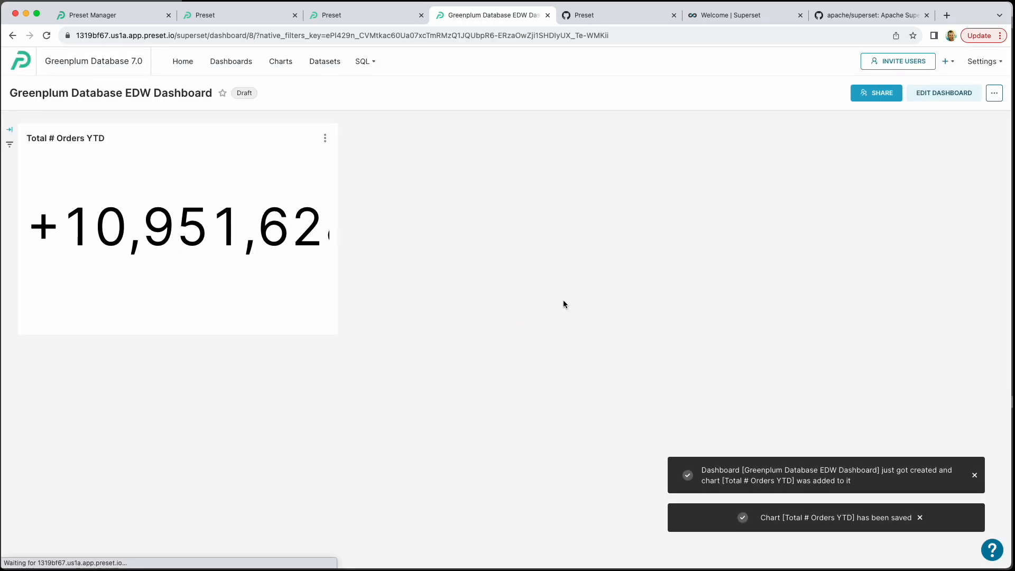
- Start another Big Number chart from the north_america_sales_fy23 dataset
left_click(288, 66)
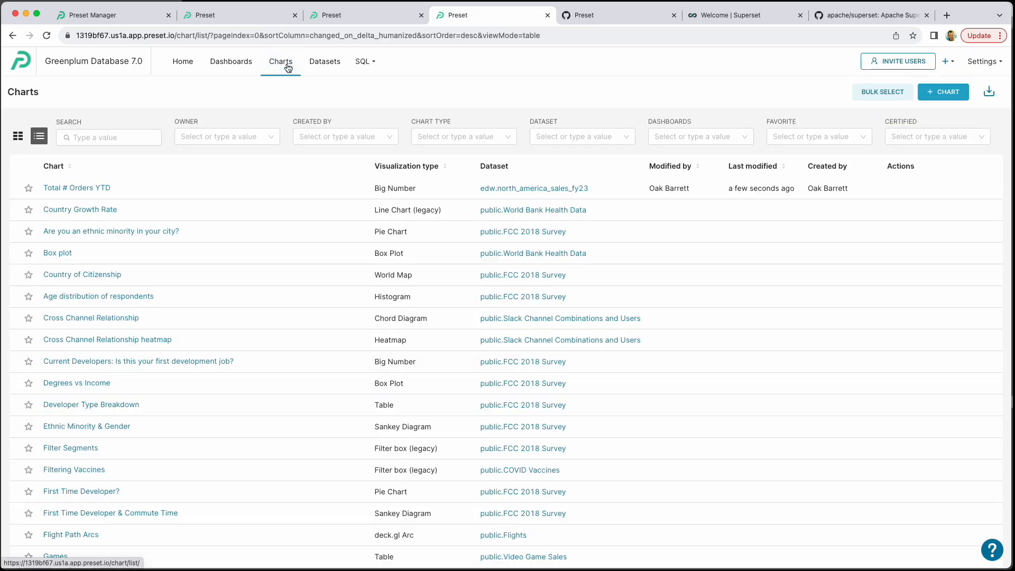
left_click(944, 94)
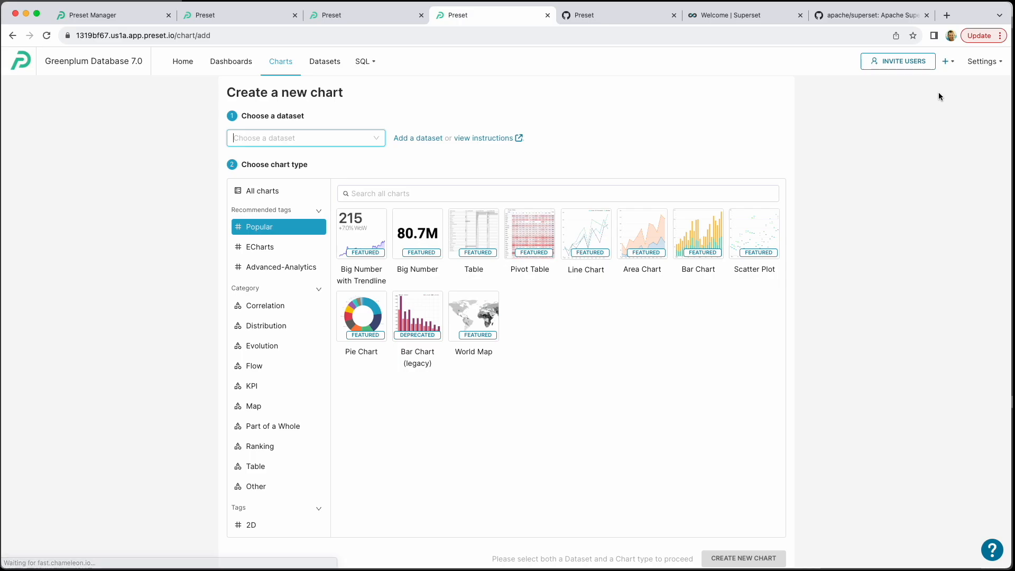
left_click(405, 230)
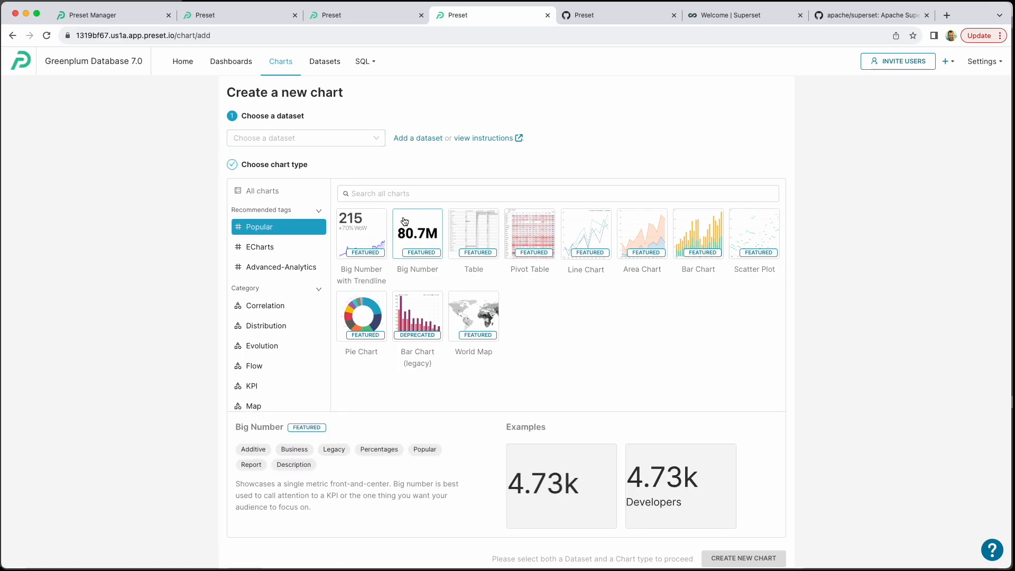
left_click(378, 139)
left_click(305, 209)
left_click(746, 558)
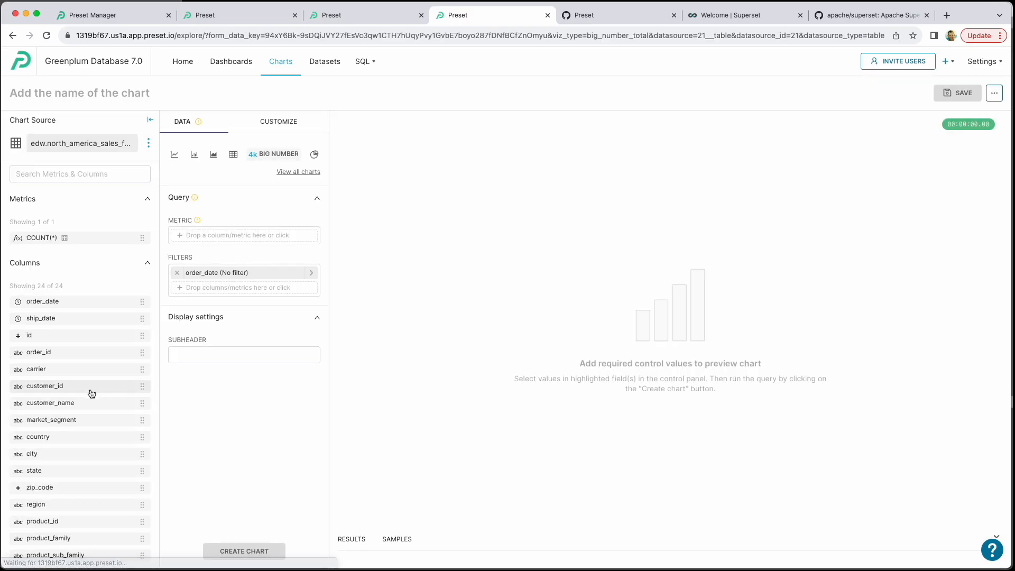
- Set the new chart's metric to the SUM of the sales column and generate the chart
scroll(69, 465, "down", 5)
left_click_drag(31, 519, 203, 234)
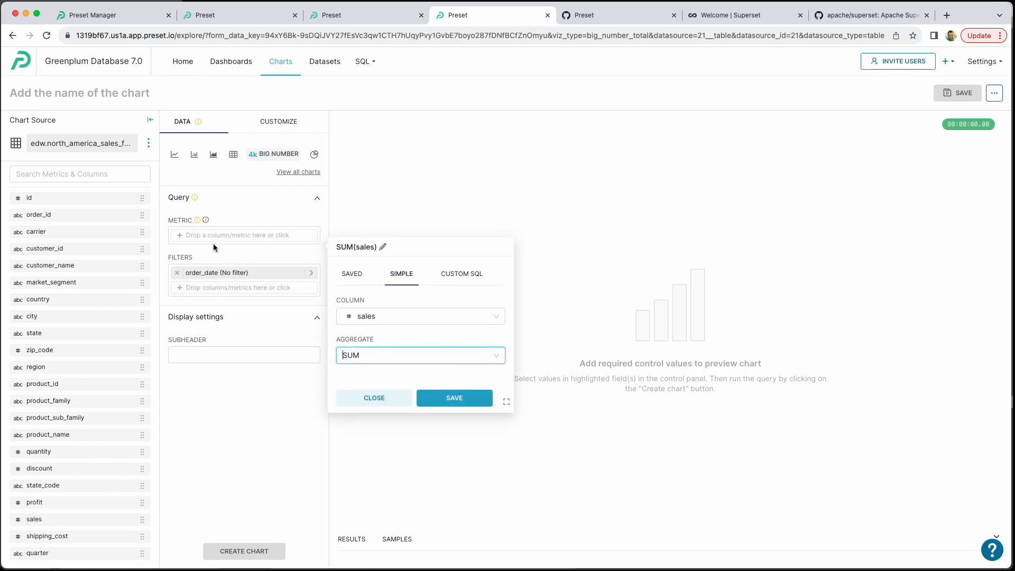
left_click(456, 399)
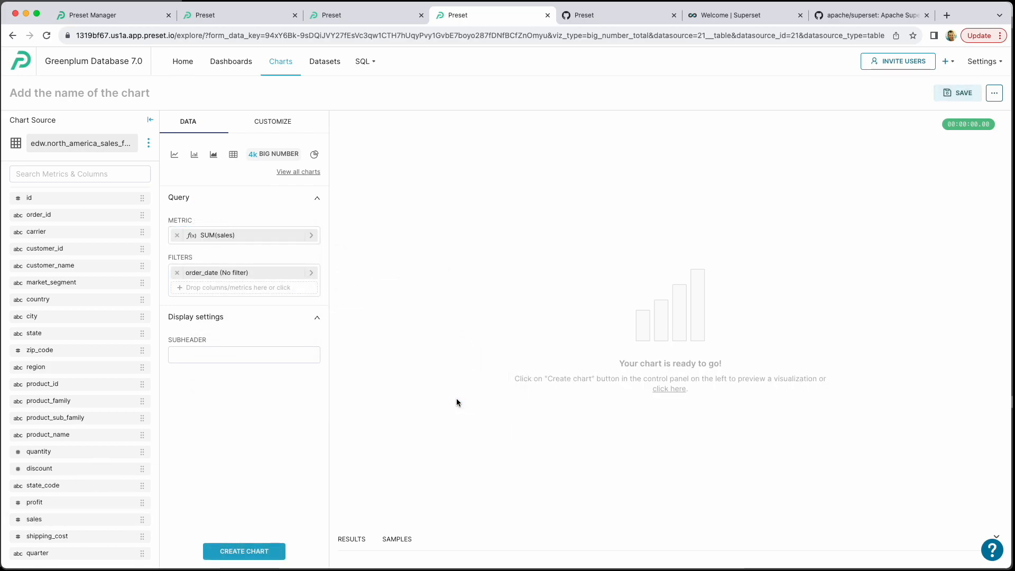
left_click(269, 553)
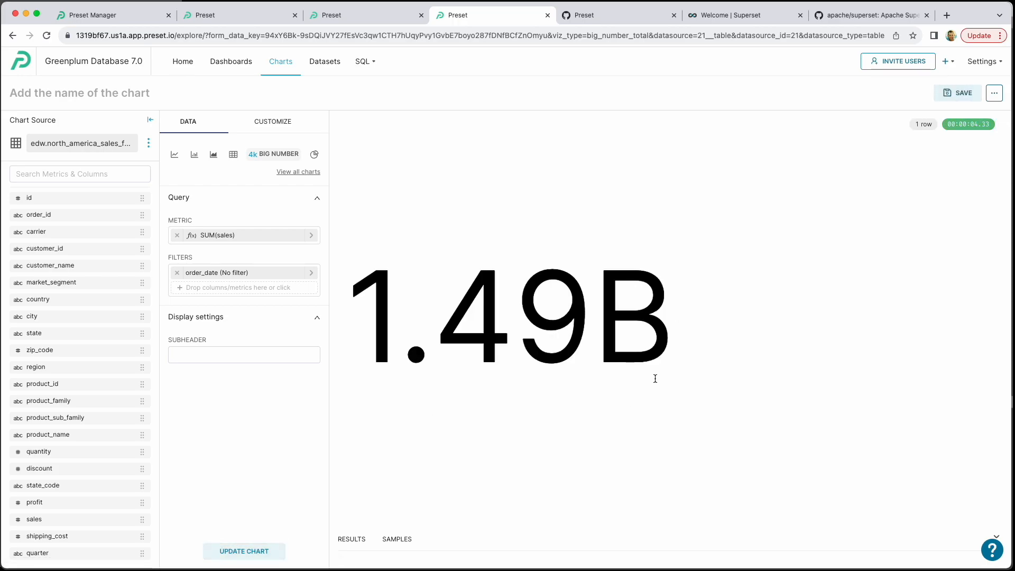
- Name the sales chart "Total Sales $ YTD" and save it
type("Total Sales")
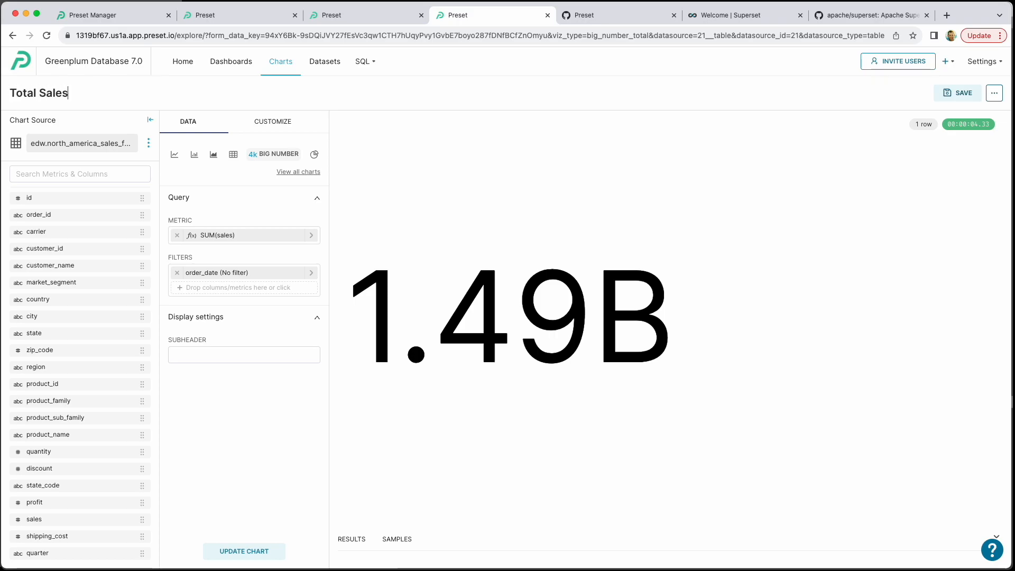
type(" $ YTD")
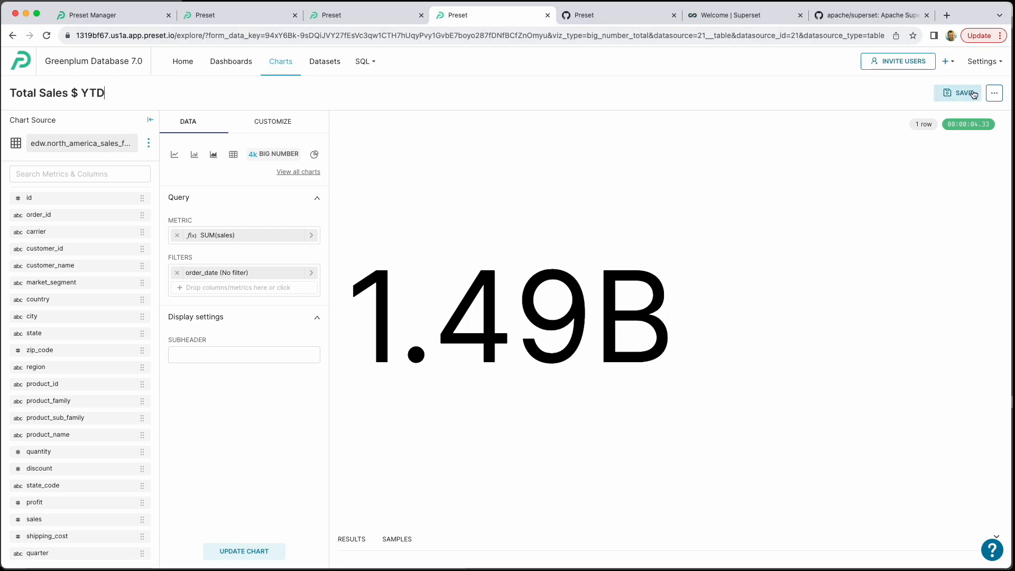
left_click(957, 92)
left_click(643, 284)
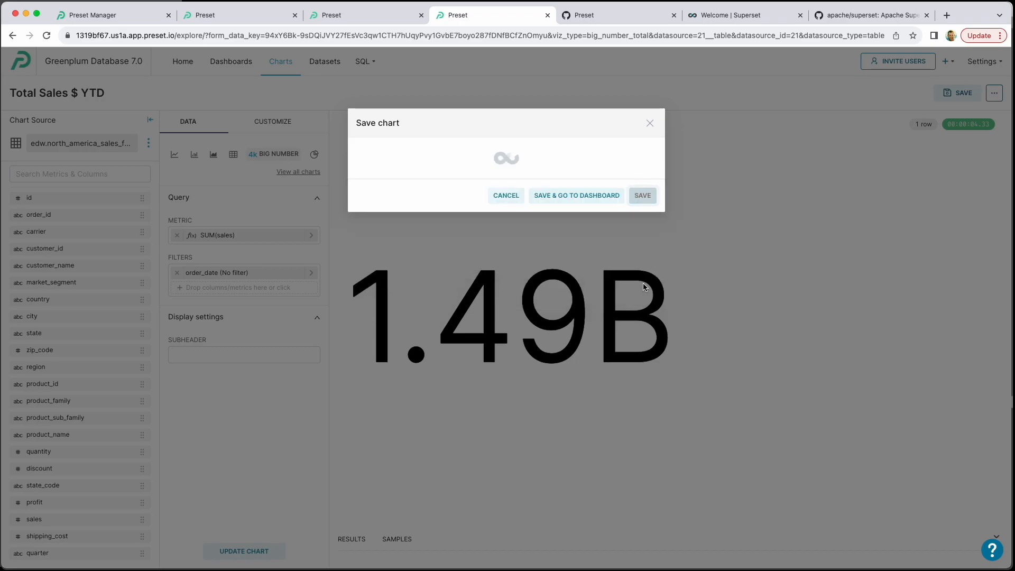
- Start a Bar Chart (legacy) from the north_america_sales_fy23 dataset and name it "Sales / Profit by Quarter"
left_click(283, 64)
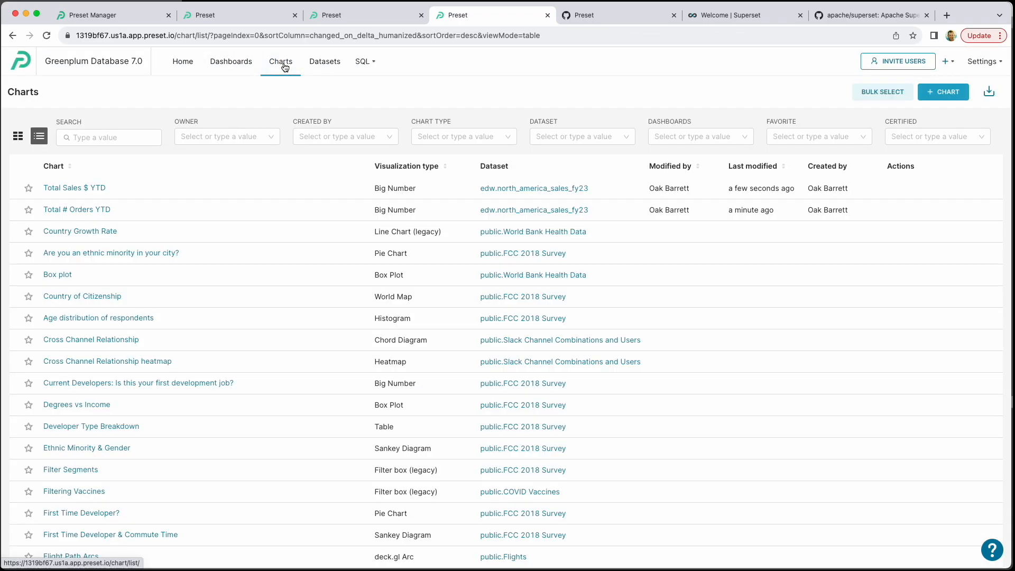
left_click(942, 92)
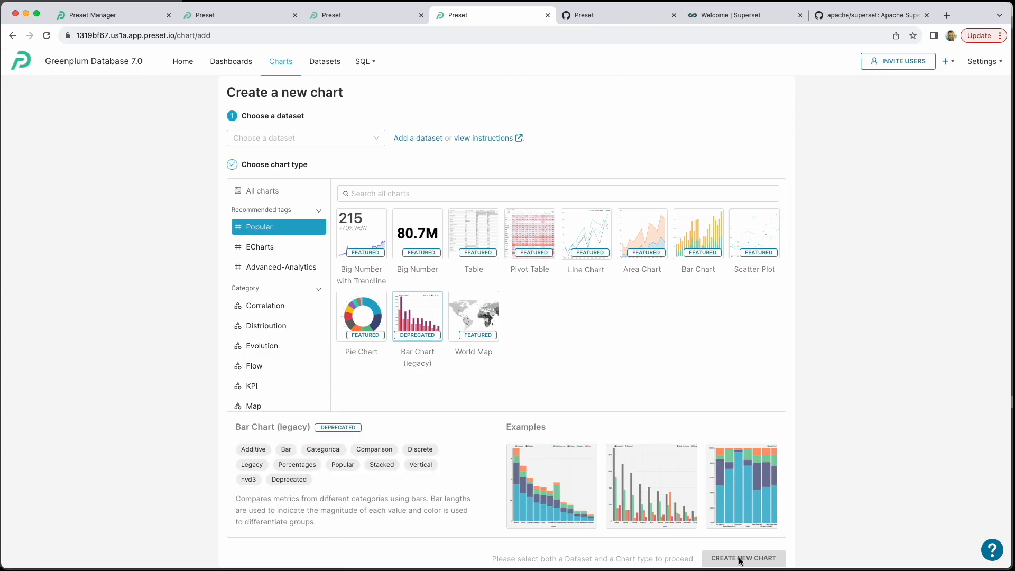
left_click(378, 138)
left_click(306, 212)
left_click(742, 560)
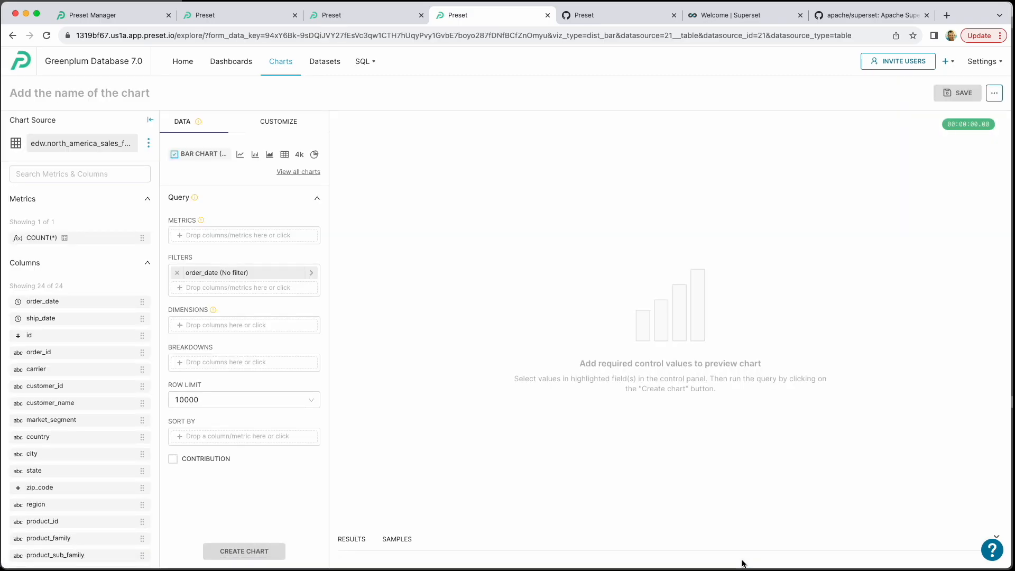
left_click(43, 92)
type("Sales / Profit by Quarter")
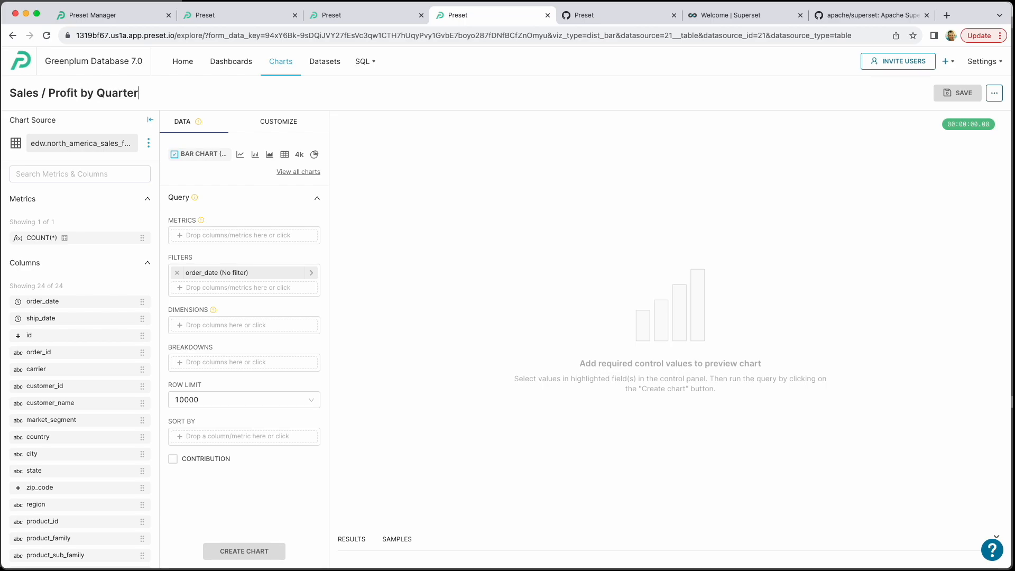
- Add SUM(sales) and SUM(profit) as the bar chart's metrics and quarter as its dimension
scroll(64, 398, "down", 3)
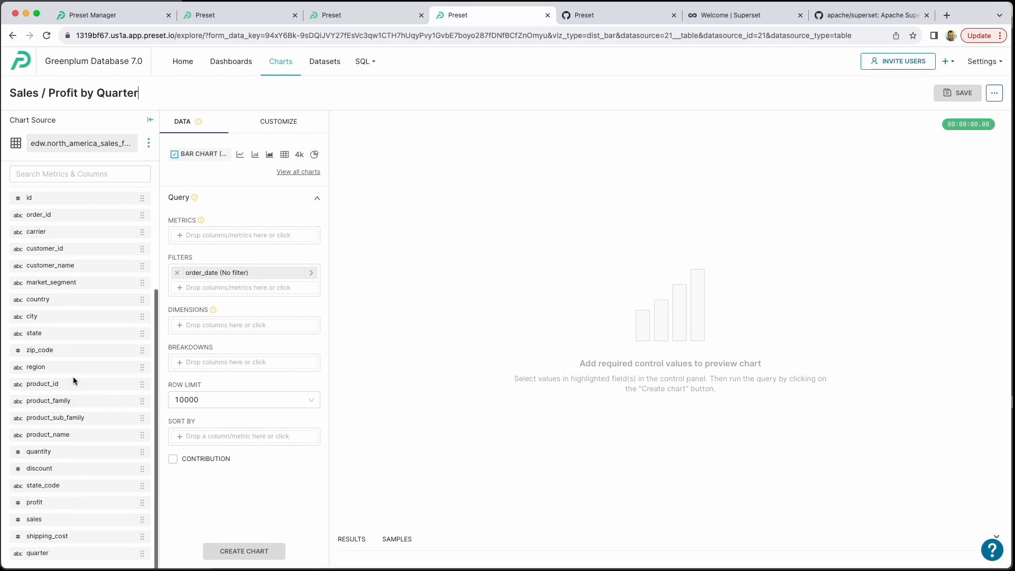
left_click(34, 520)
left_click_drag(35, 519, 227, 234)
left_click(464, 402)
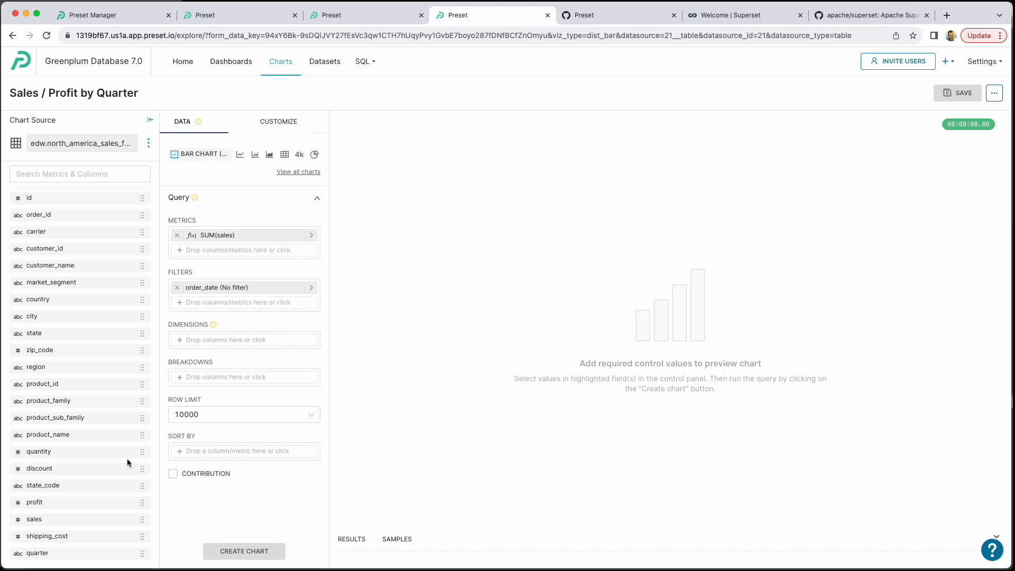
left_click_drag(34, 502, 222, 258)
left_click(453, 331)
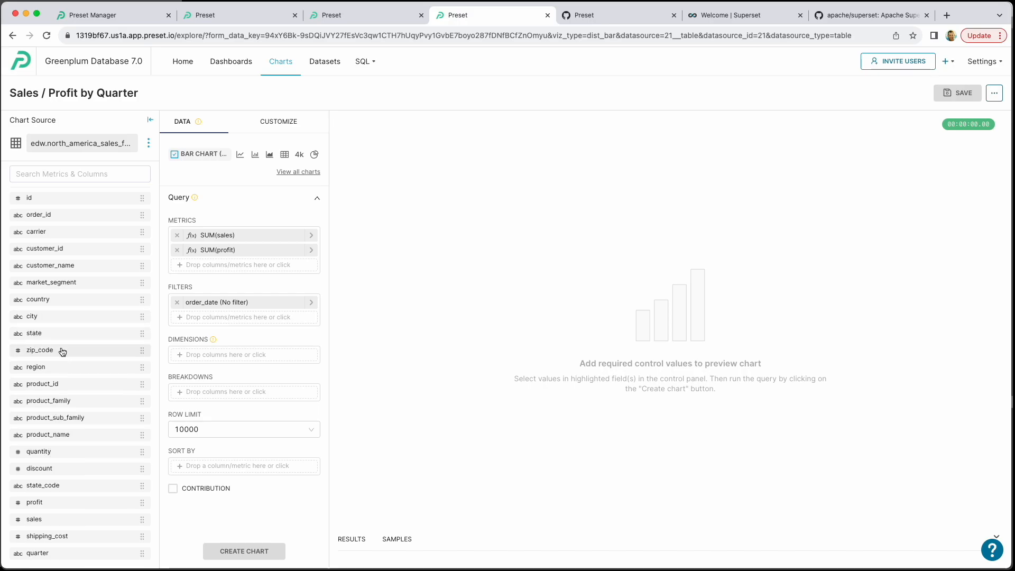
left_click_drag(37, 552, 219, 351)
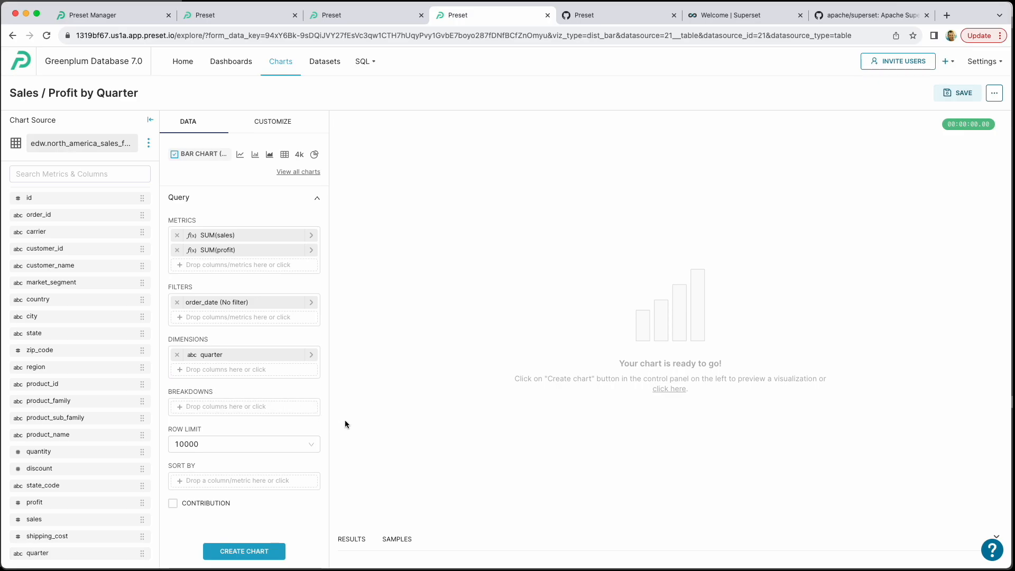
- Enable bar values and stacked bars in the bar chart's options
left_click(286, 125)
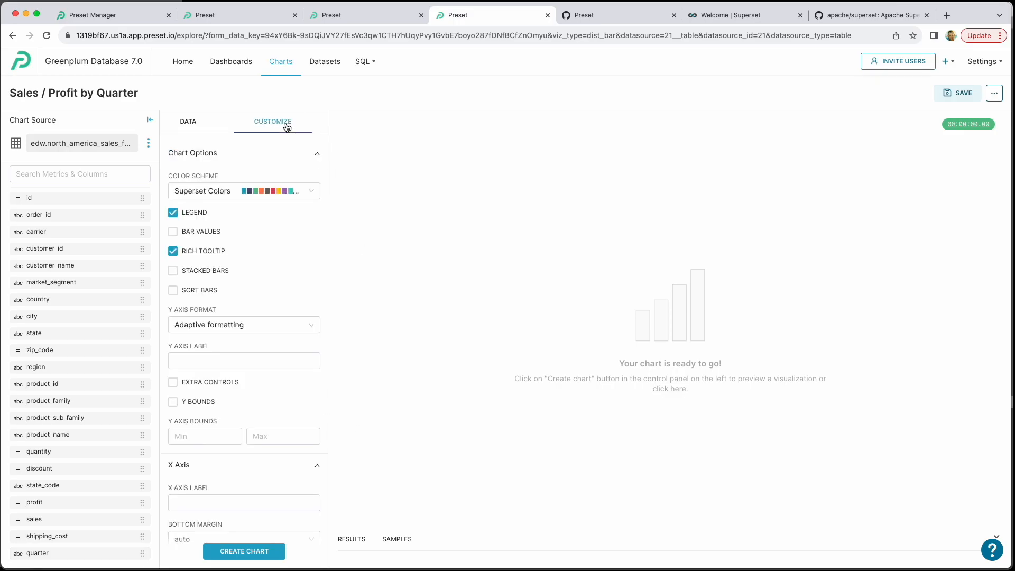
left_click(172, 232)
left_click(172, 271)
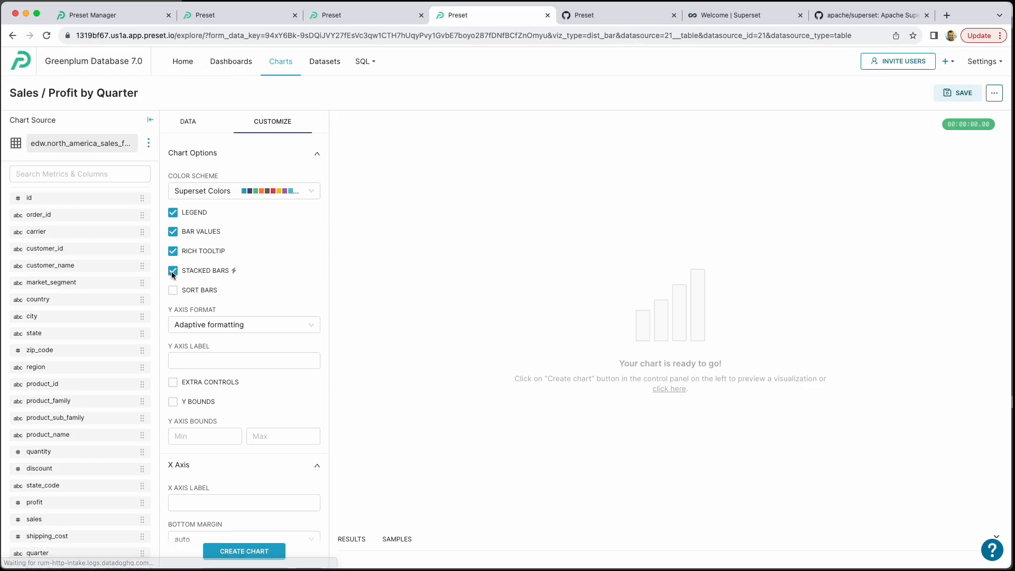
- Enable extra controls for the Sales / Profit by Quarter bar chart and generate the chart
scroll(279, 271, "down", 3)
left_click(173, 305)
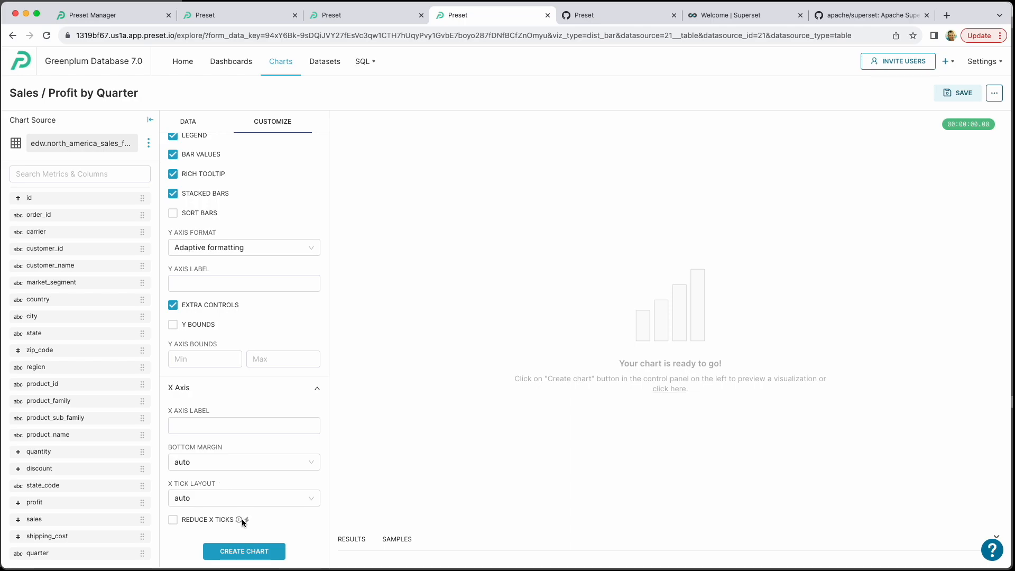
left_click(236, 551)
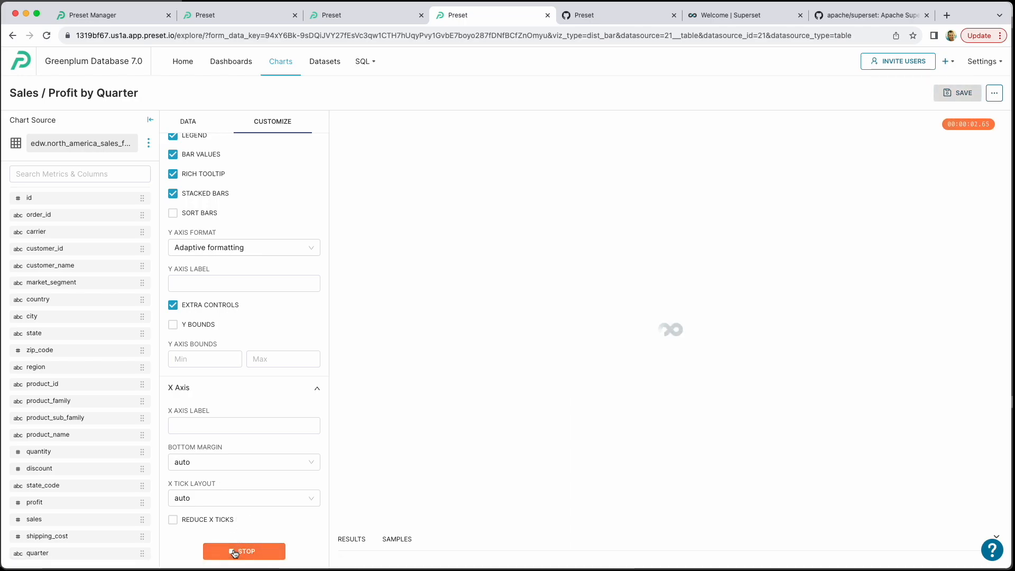
- Switch to the terminal, examine the chart's SQL query in the Greenplum log, and return to Preset in the browser
key("super+Tab")
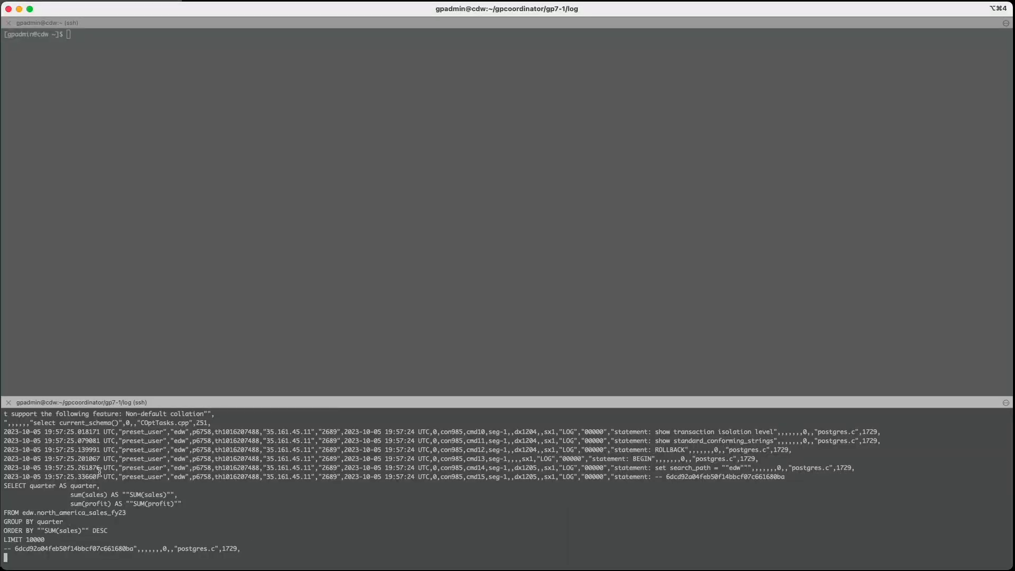
left_click_drag(6, 467, 148, 544)
left_click(169, 554)
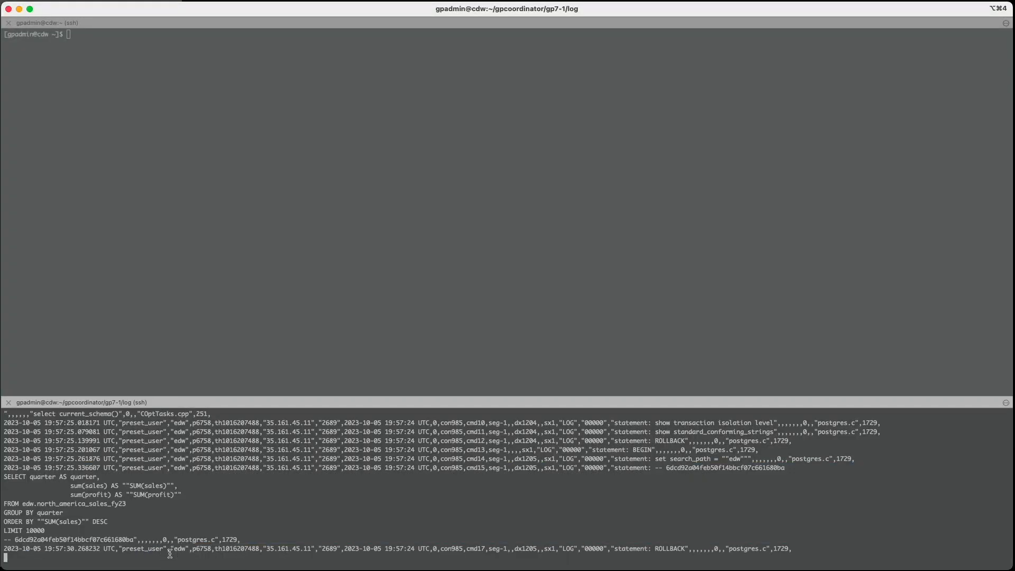
key("super+Tab")
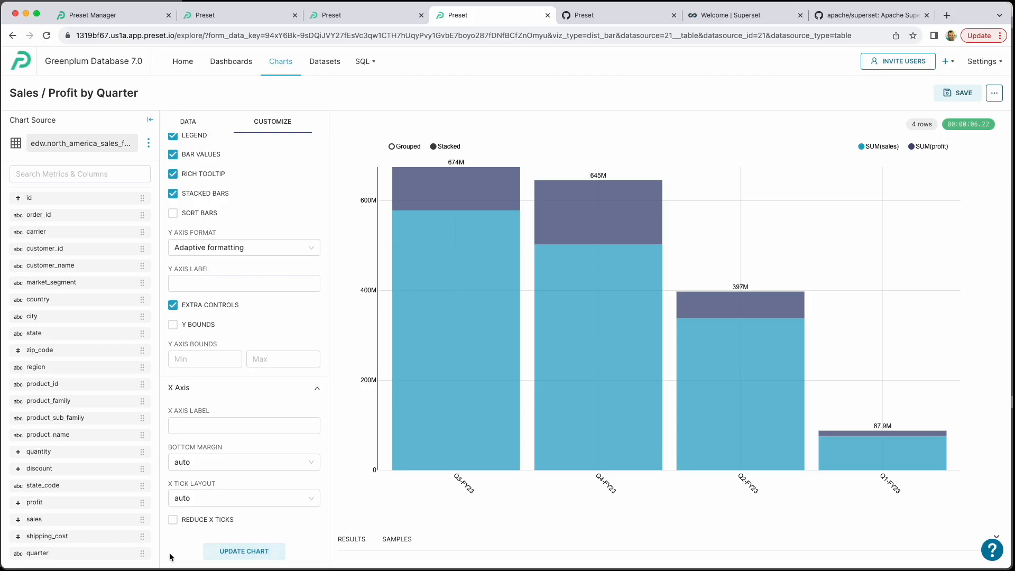
- Enable sorted bars, and switch the bar chart to the grouped view and back to stacked
left_click(172, 212)
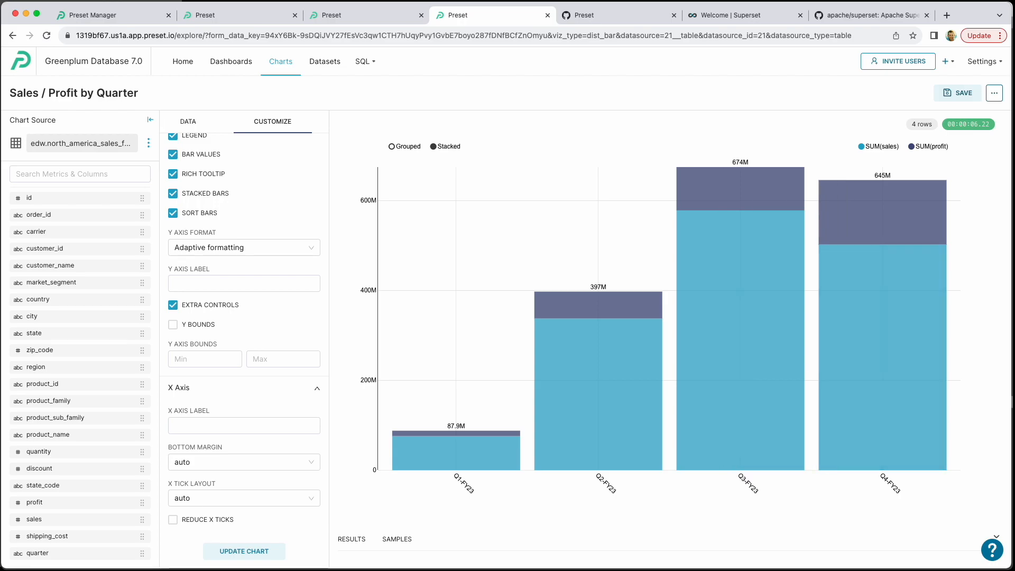
left_click(393, 147)
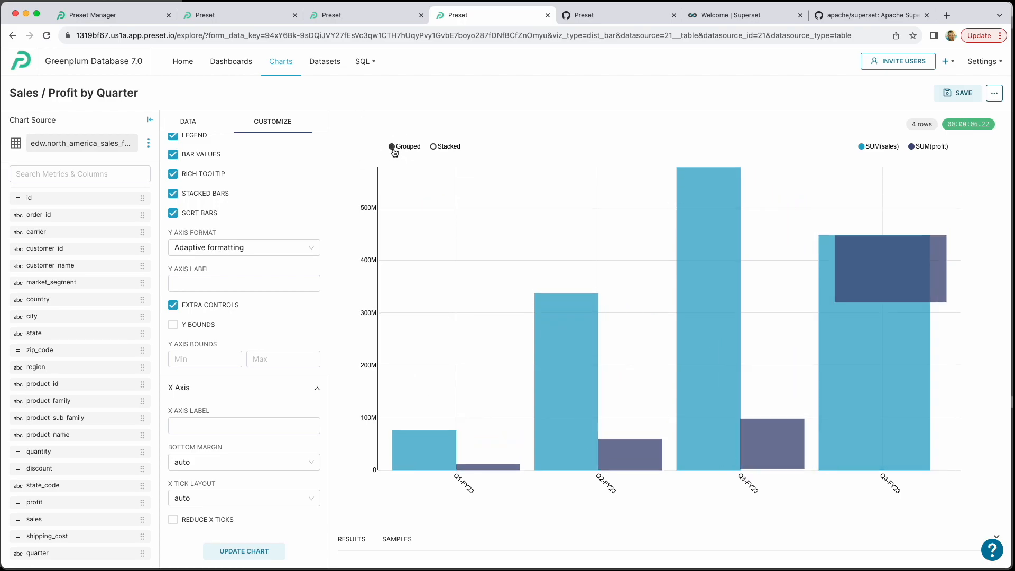
left_click(433, 149)
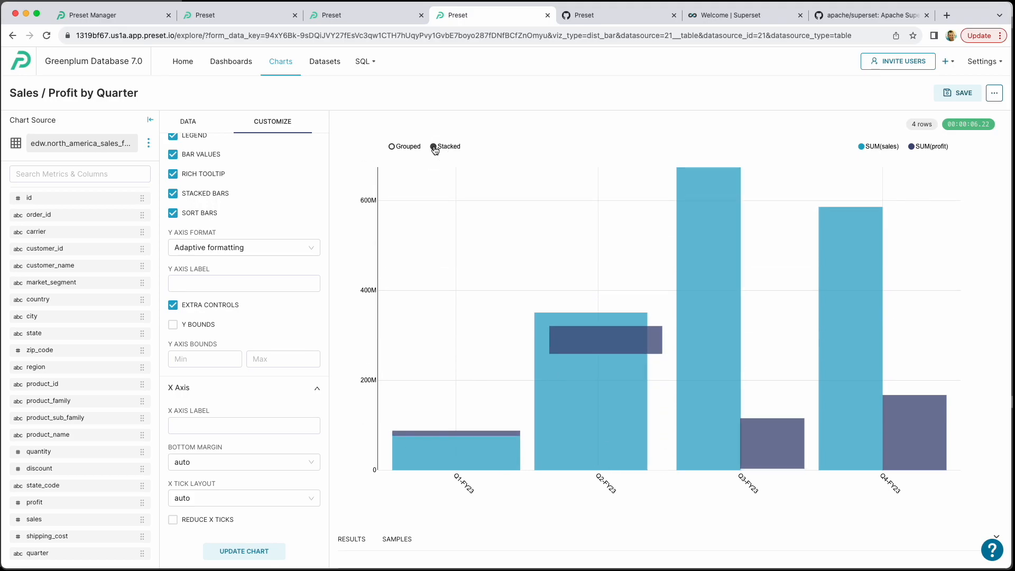
- Save the Sales / Profit by Quarter chart to the Greenplum Database EDW Dashboard
left_click(961, 93)
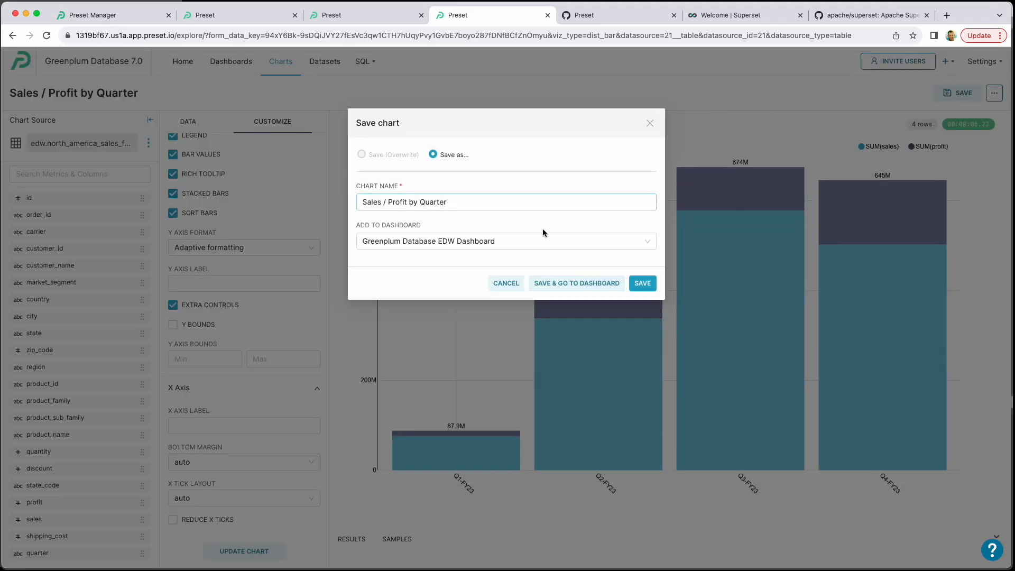
left_click(641, 285)
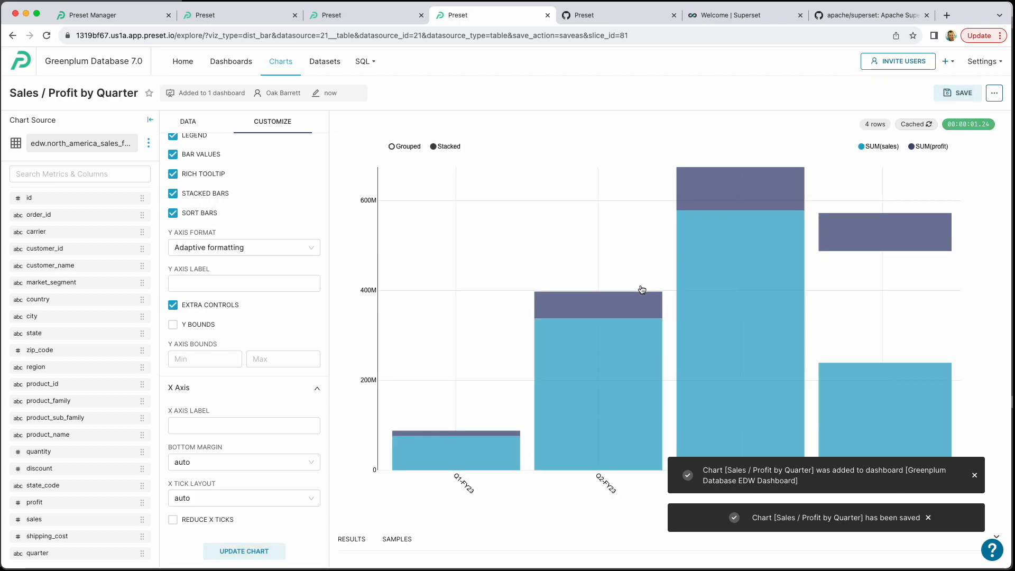
- Start a Country Map chart from the north_america_sales_fy23 dataset and name it "Sales By State"
left_click(281, 62)
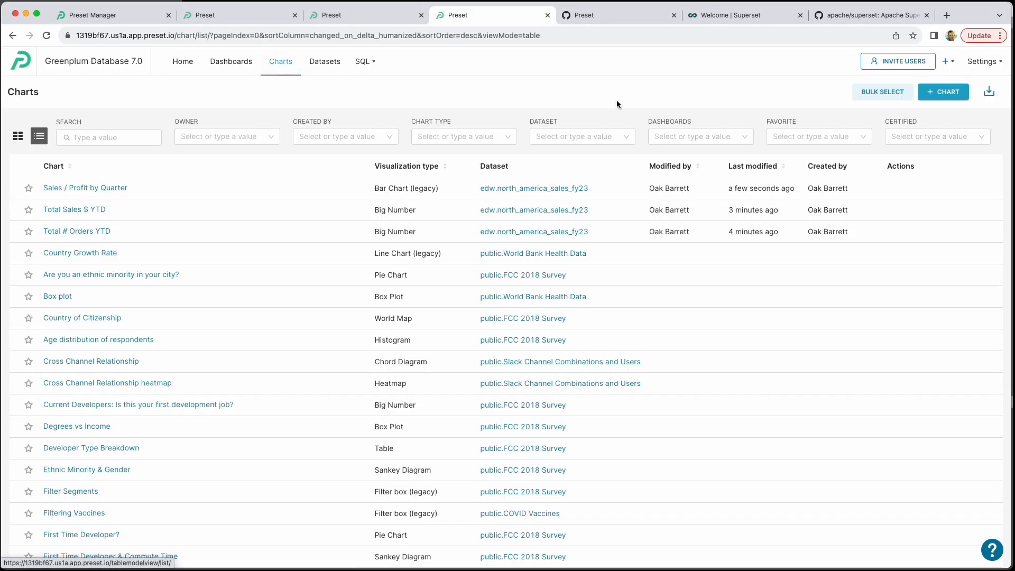
left_click(943, 92)
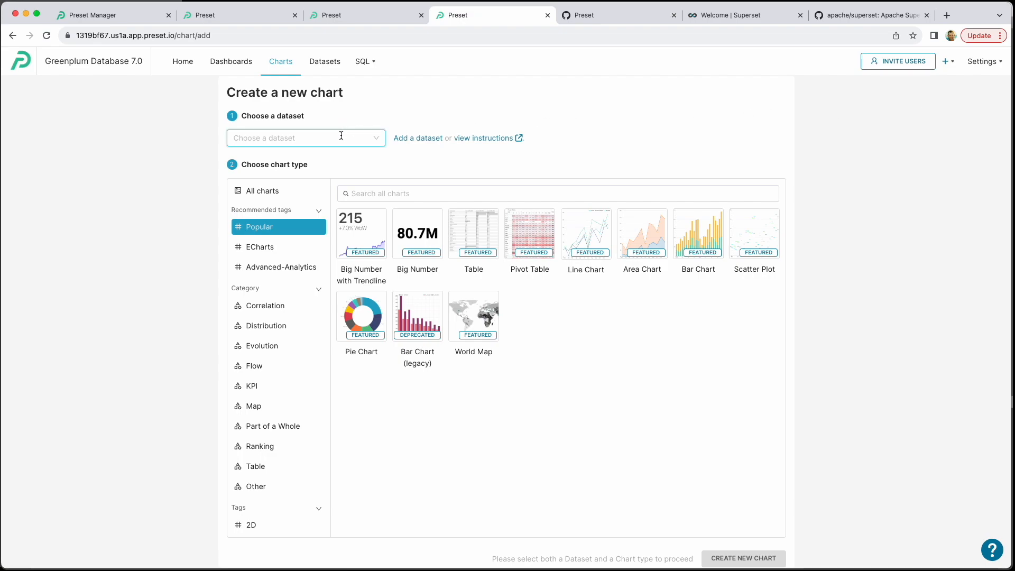
left_click(373, 138)
left_click(296, 212)
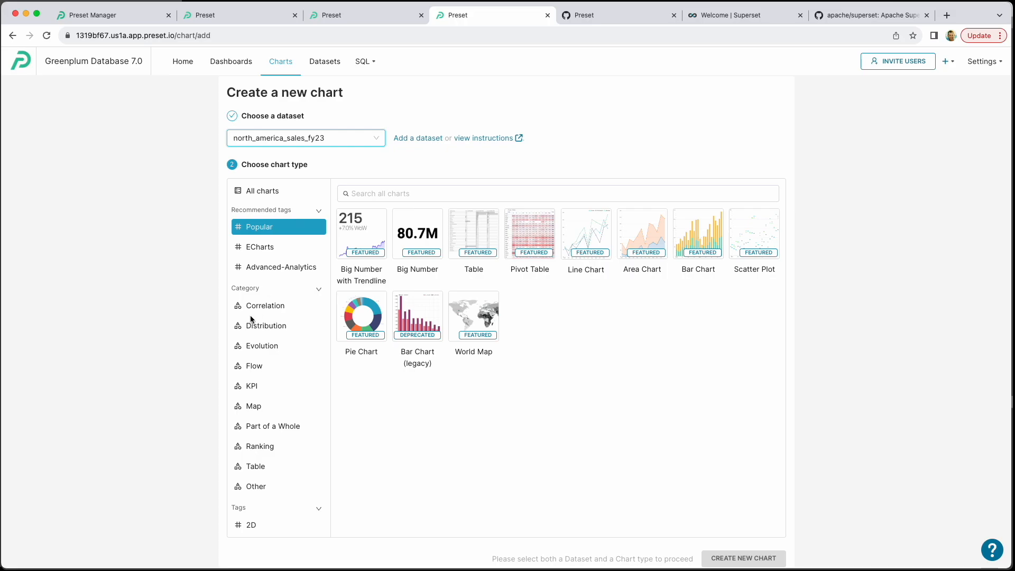
left_click(254, 406)
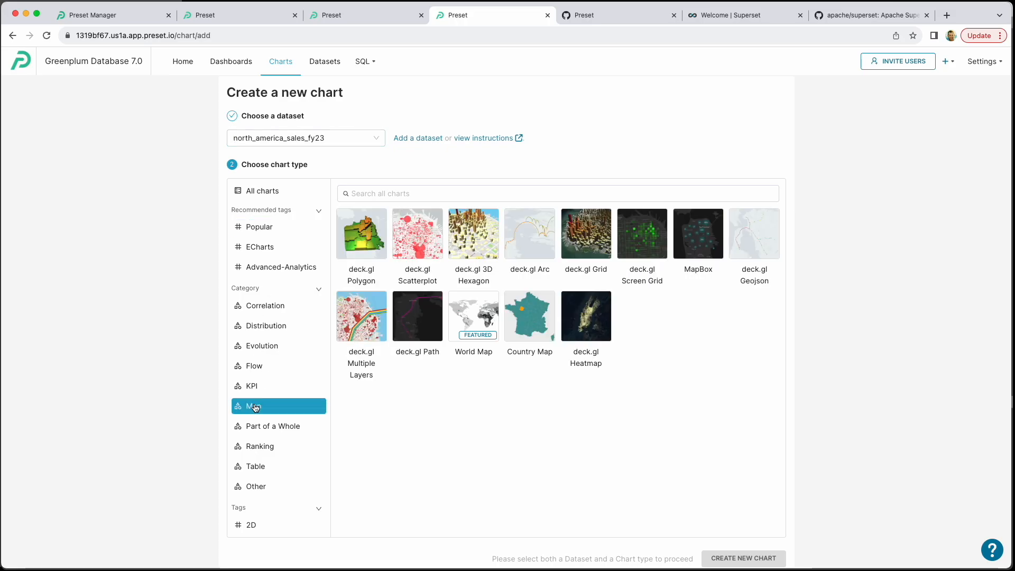
left_click(526, 326)
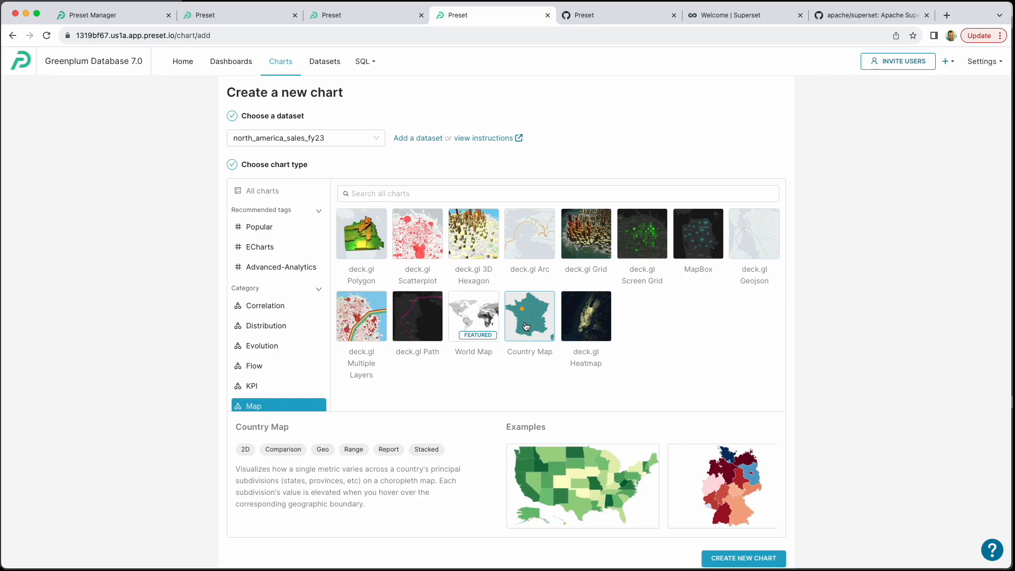
left_click(745, 558)
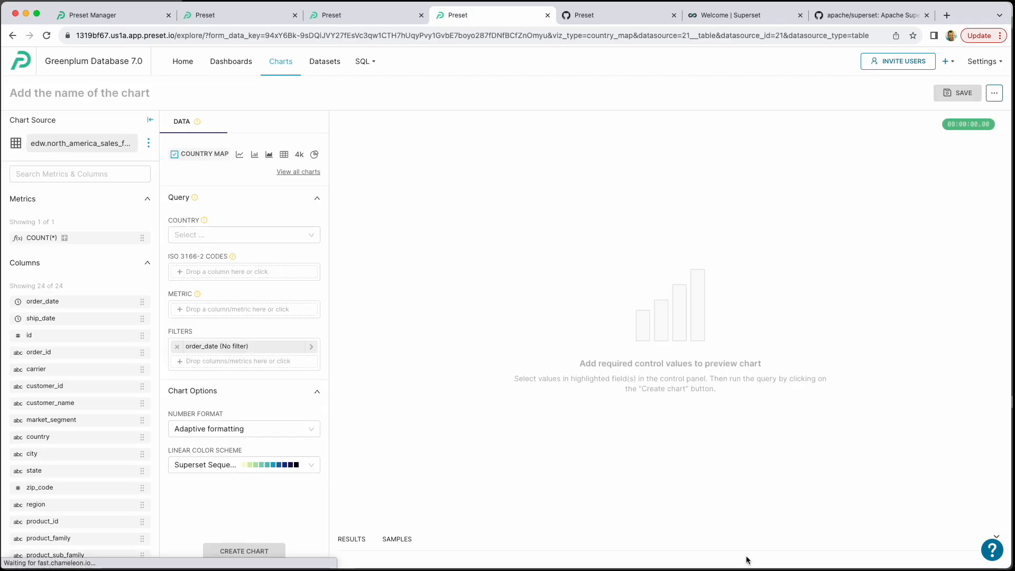
left_click(30, 91)
type("Sales By State")
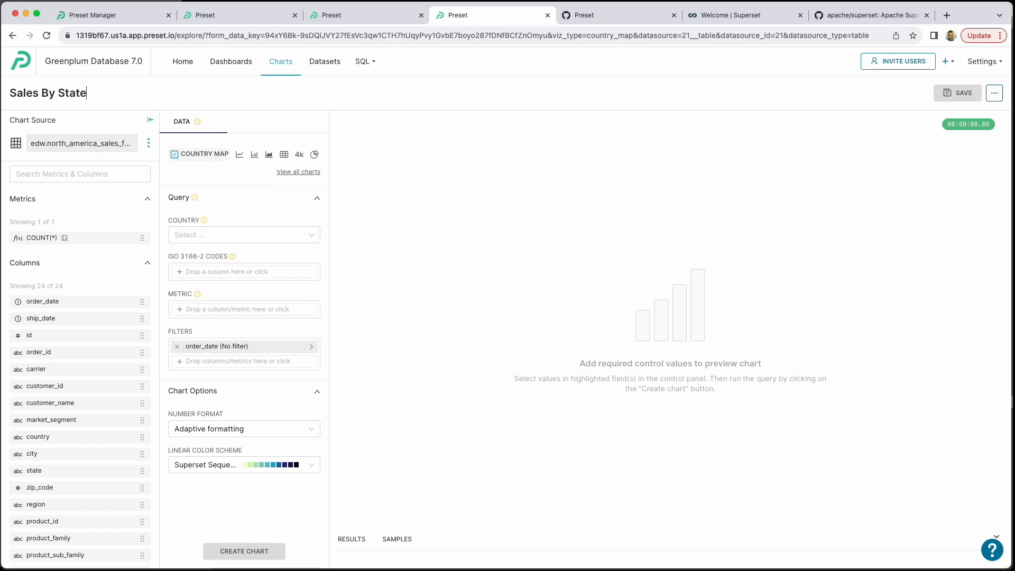
- Generate the map for USA with state_code as the ISO 3166-2 codes and SUM(sales) as the metric
scroll(84, 306, "down", 5)
left_click(226, 234)
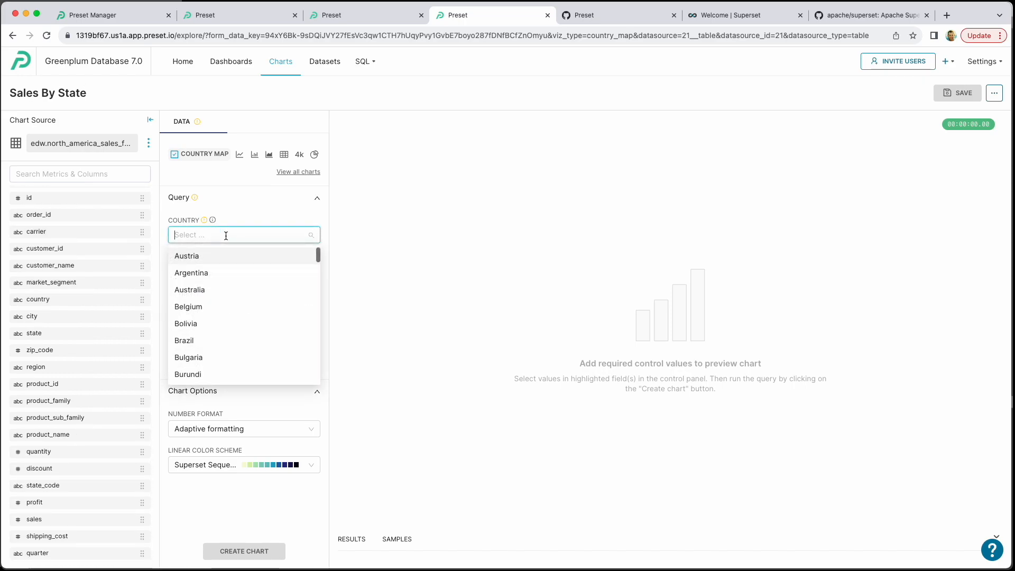
type("USA")
left_click(212, 256)
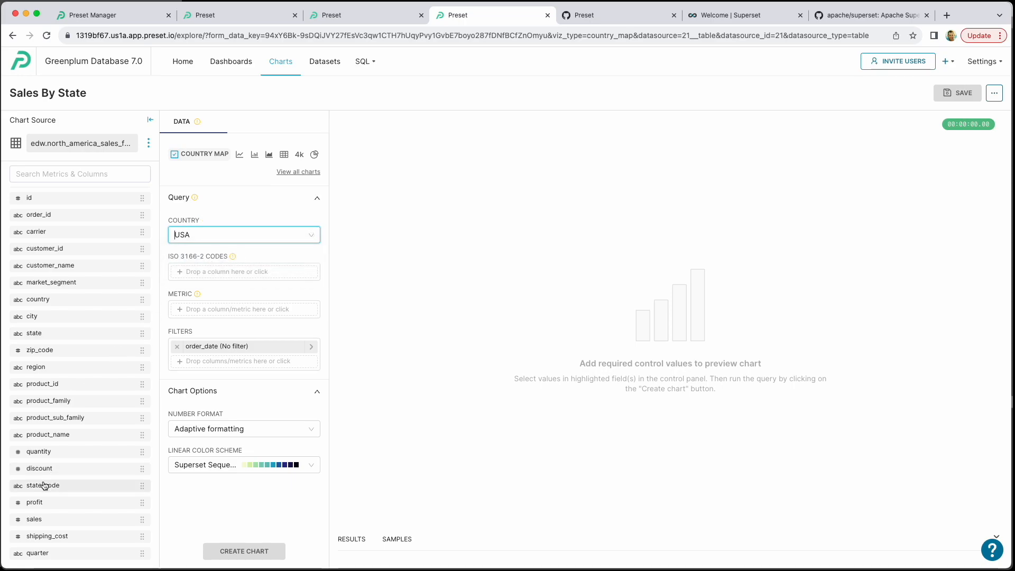
left_click_drag(44, 485, 231, 276)
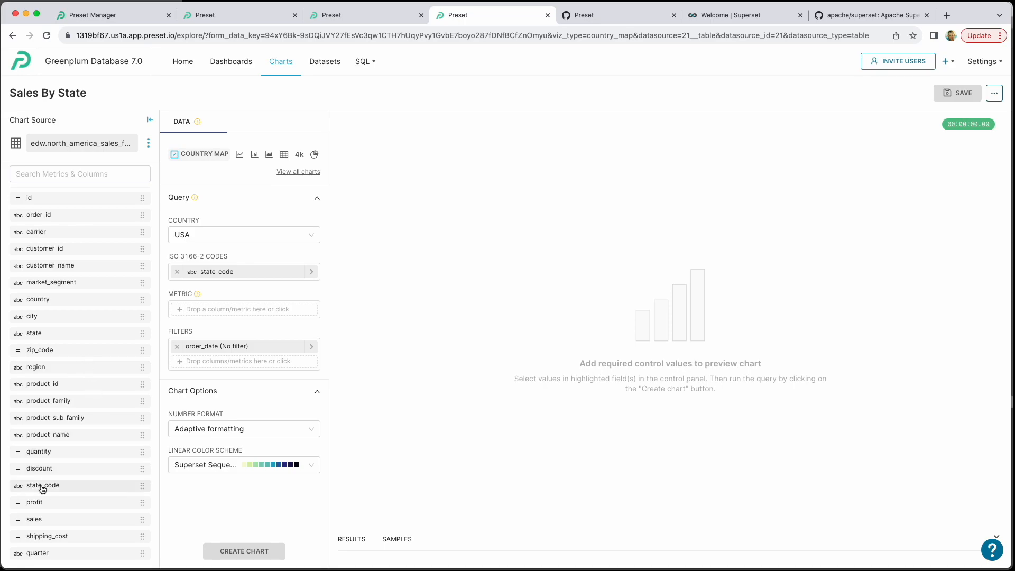
left_click_drag(37, 521, 212, 312)
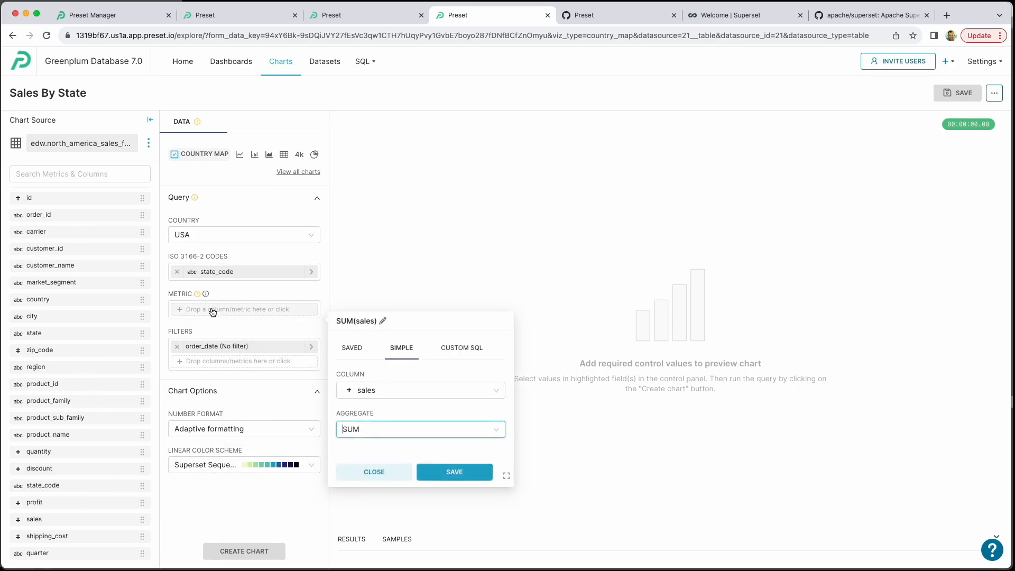
left_click(453, 473)
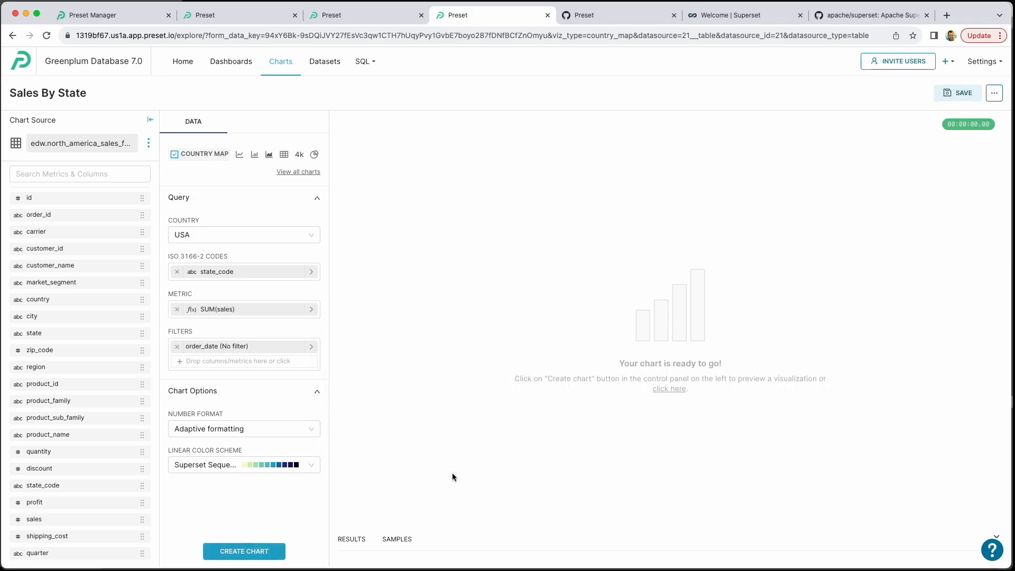
left_click(254, 550)
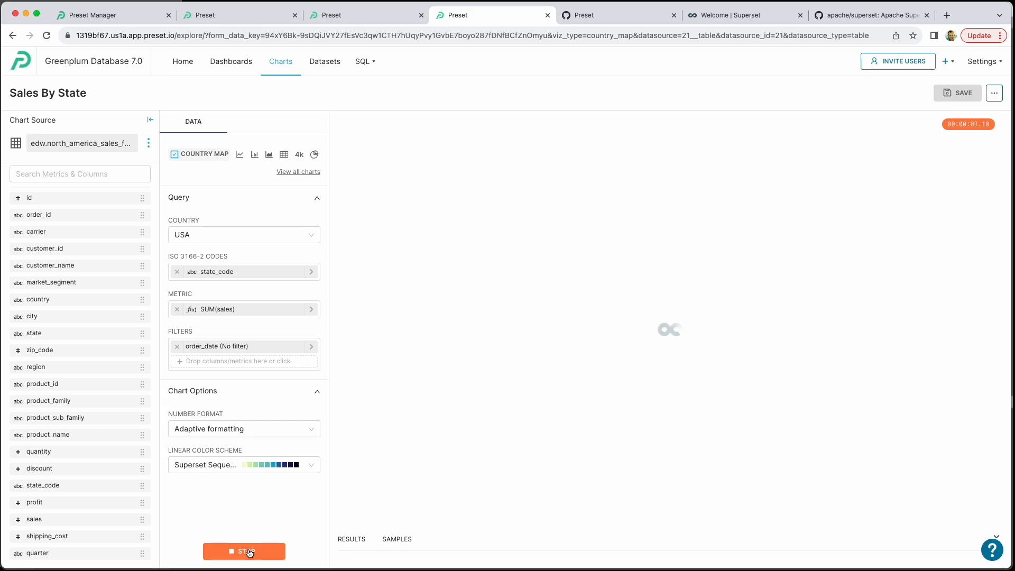
- Switch to the terminal to check the map's SQL query in the Greenplum log, and return to the browser
key("super+Tab")
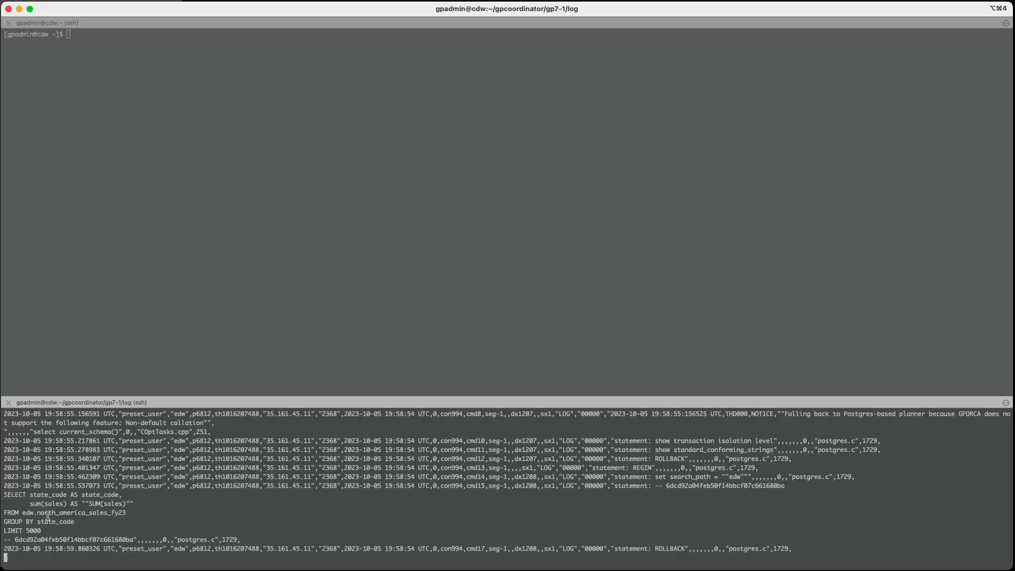
key("super+Tab")
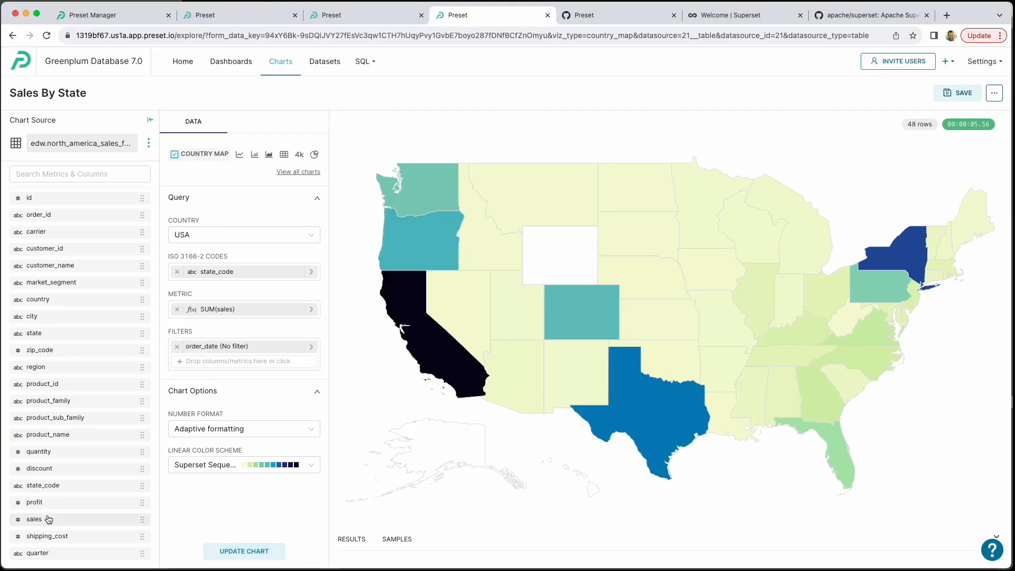
- Recolor the map with the red/yellow/blue linear color scheme and save the chart to the Greenplum Database EDW Dashboard
left_click(310, 465)
left_click(280, 358)
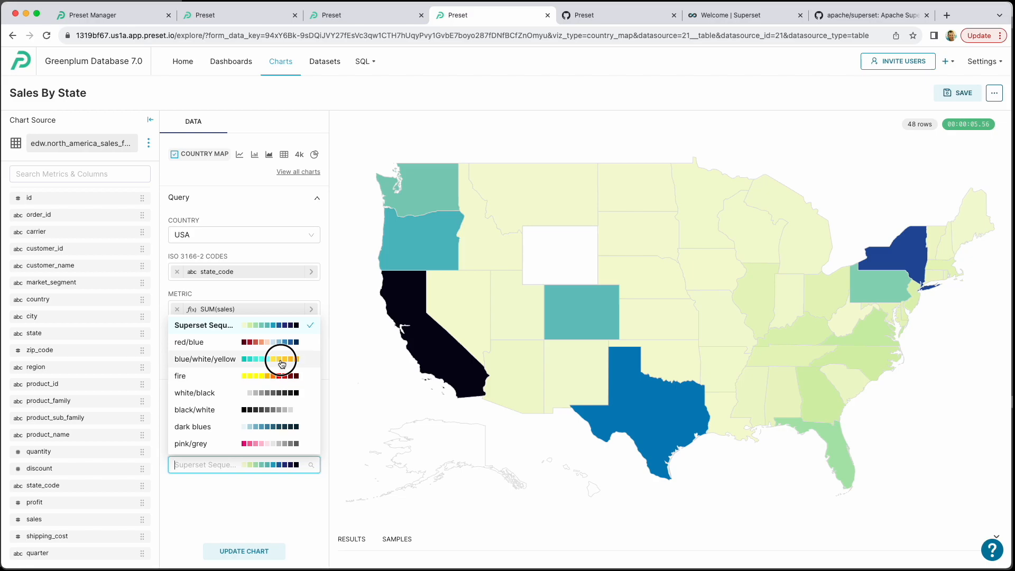
left_click(311, 465)
scroll(264, 404, "down", 3)
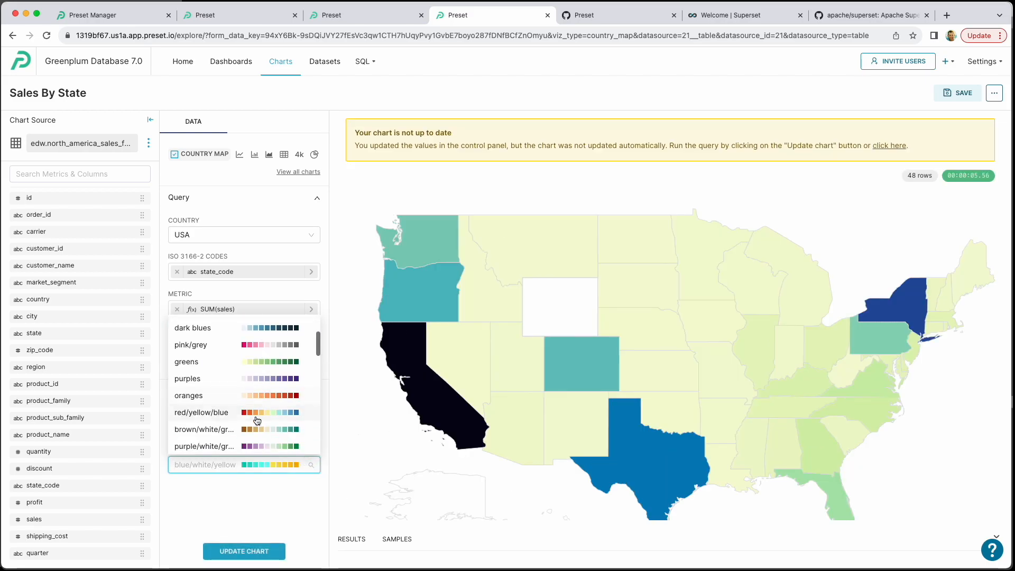
left_click(257, 407)
left_click(243, 551)
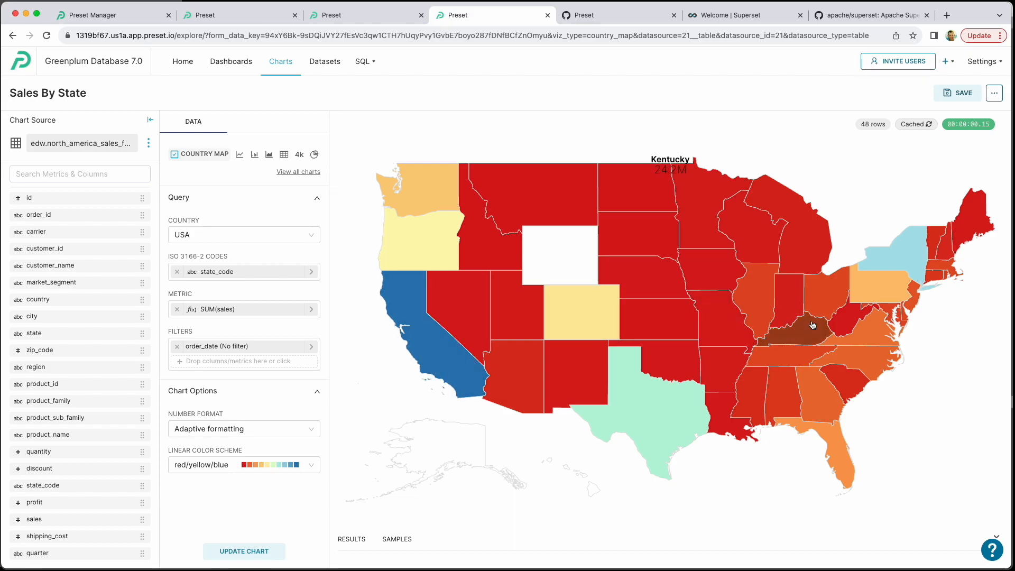
left_click(960, 95)
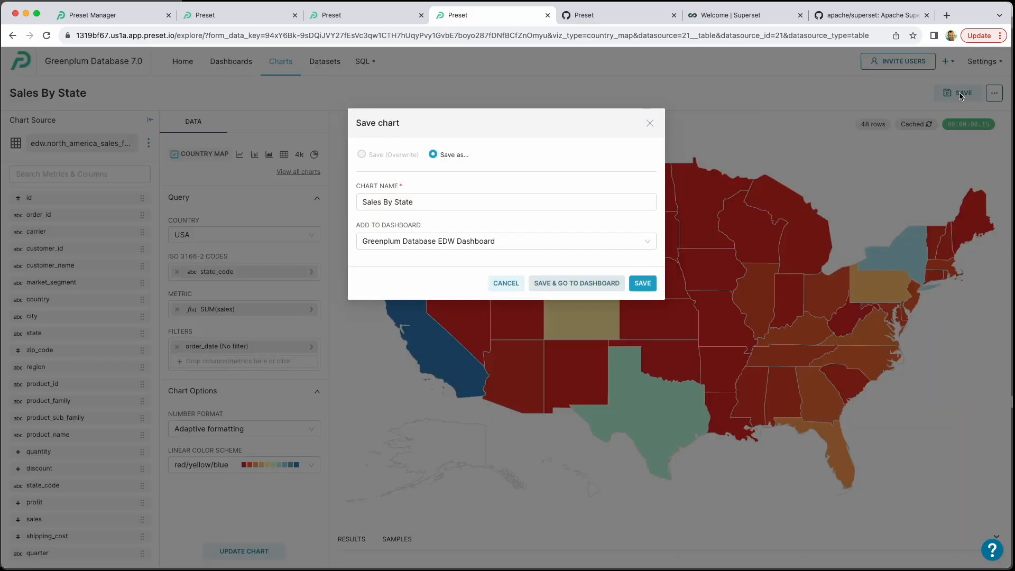
left_click(641, 284)
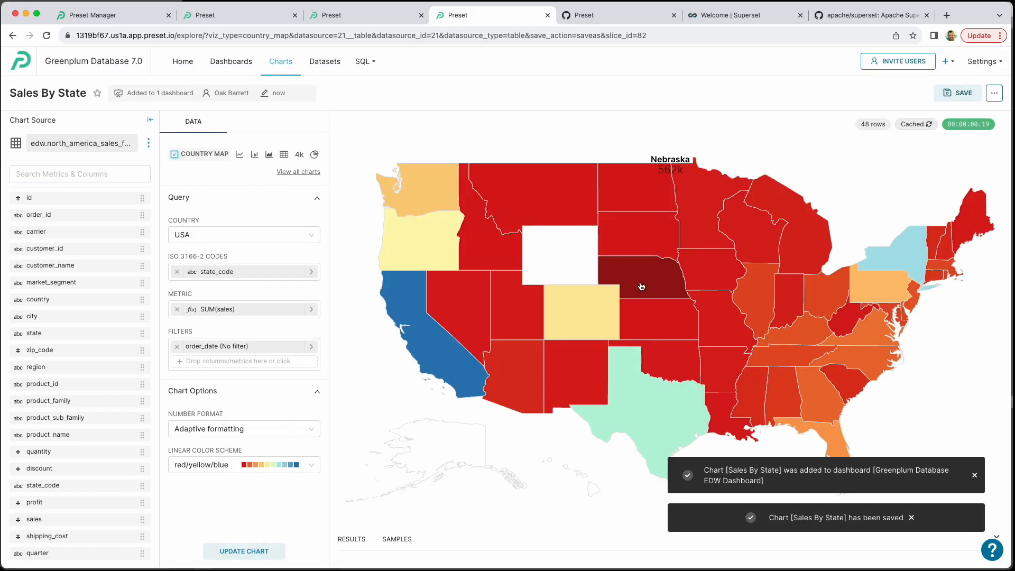
- Start a Treemap chart from the north_america_sales_fy23 dataset
left_click(281, 62)
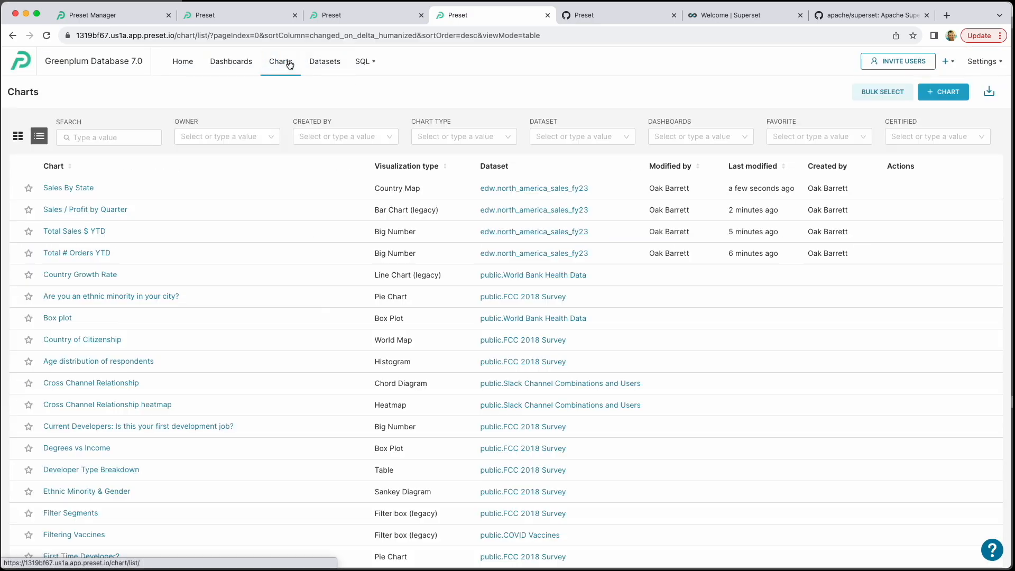
left_click(939, 93)
left_click(372, 138)
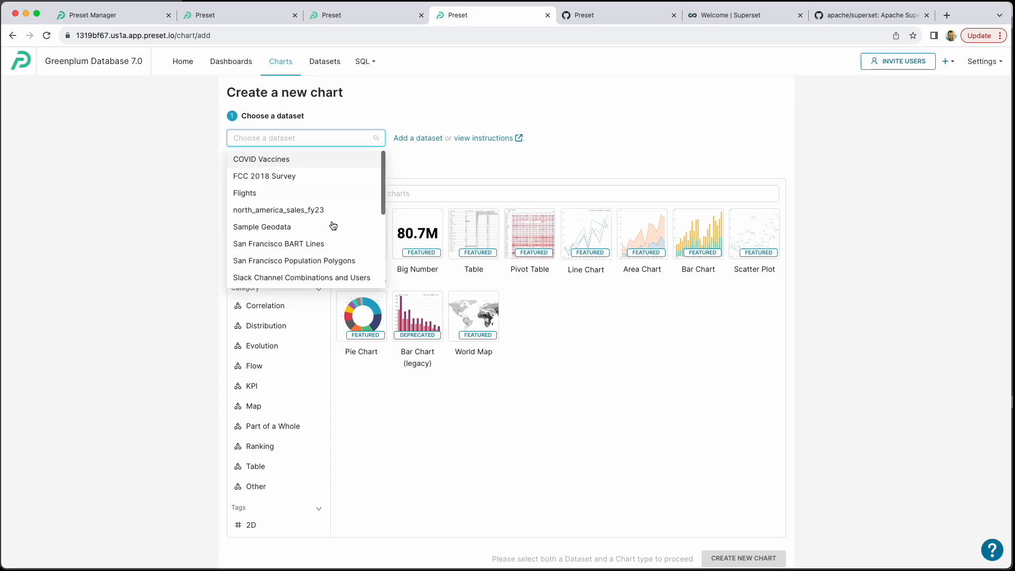
left_click(275, 210)
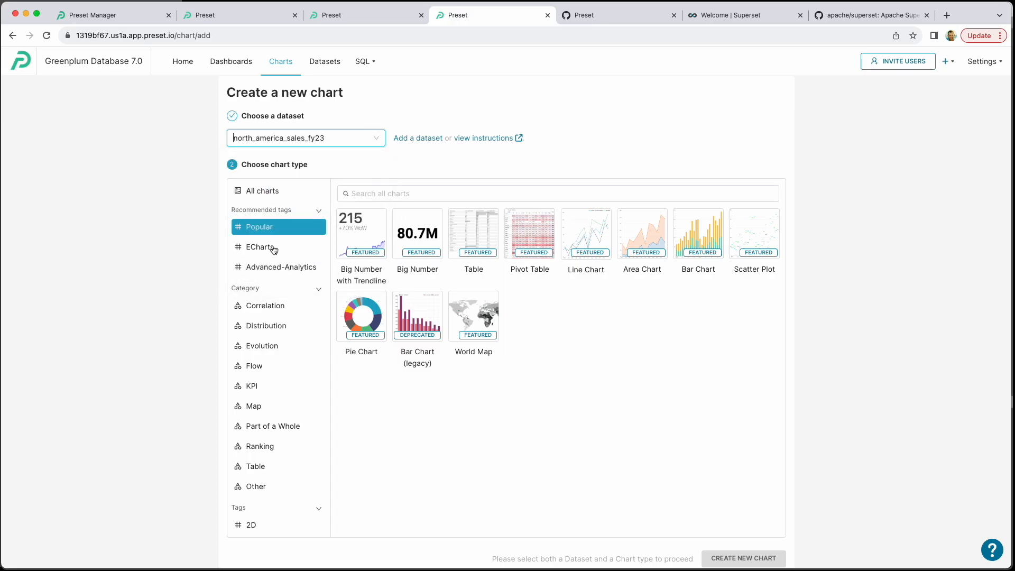
left_click(266, 426)
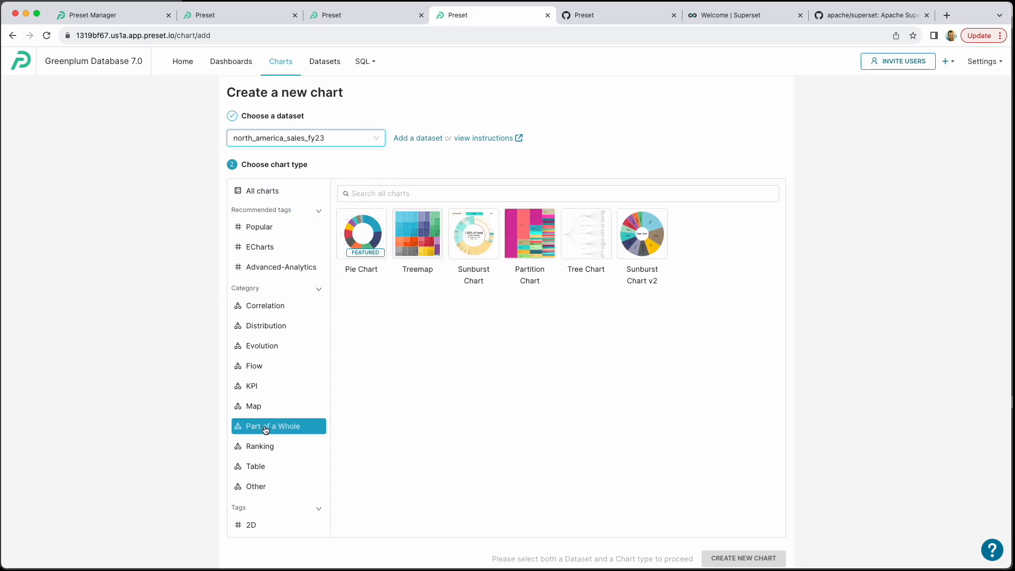
left_click(431, 242)
left_click(743, 557)
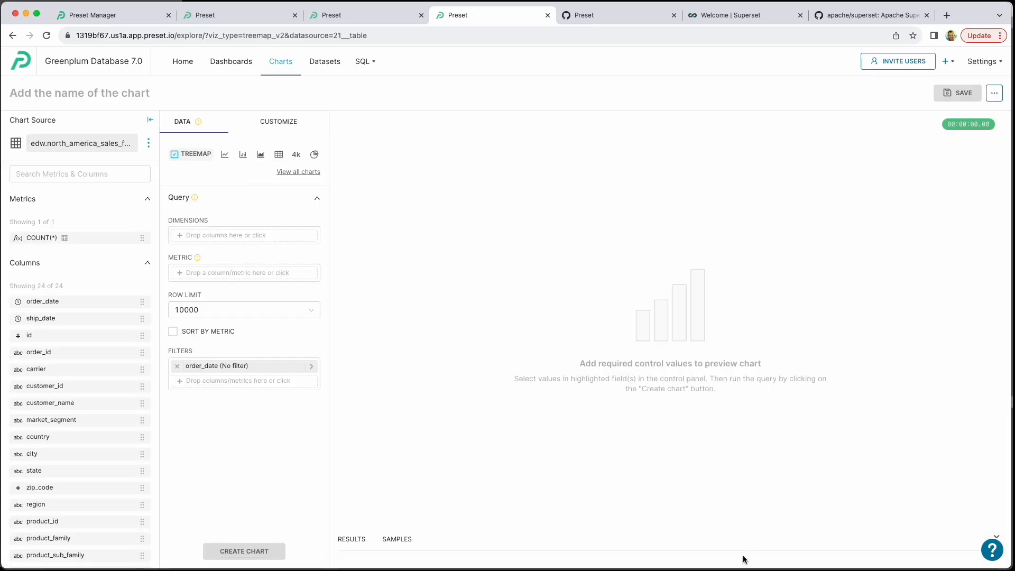
- Set the treemap's dimensions to product_family and product_sub_family, with SUM(sales) as the metric
scroll(57, 509, "down", 1)
left_click_drag(57, 509, 233, 234)
left_click_drag(69, 525, 235, 249)
scroll(64, 414, "down", 4)
left_click_drag(31, 519, 243, 302)
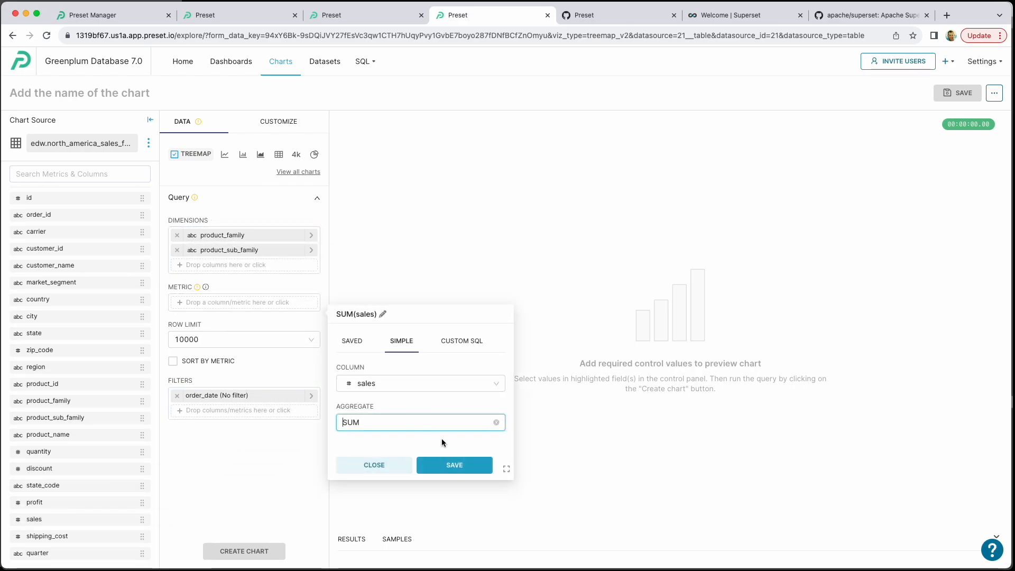
left_click(440, 464)
- Name the chart "Sales by Product Family" and generate the treemap
left_click(37, 93)
type("Sales by Product Family")
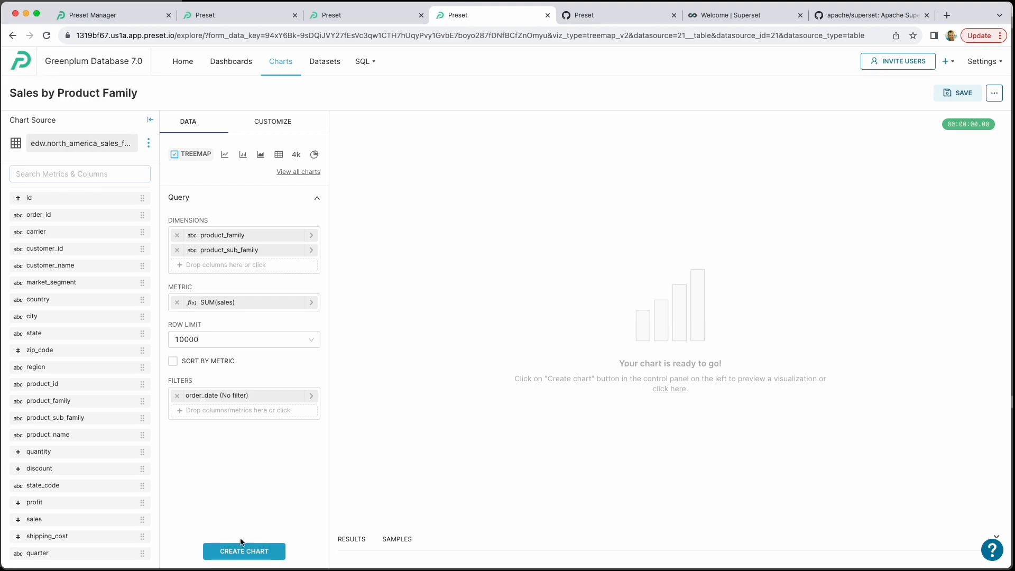
left_click(240, 549)
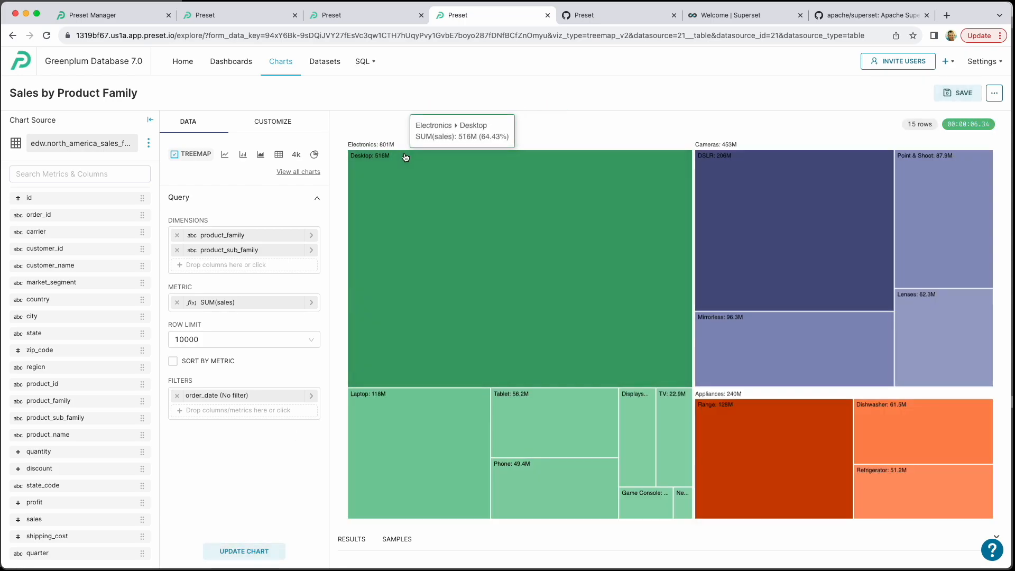
- Save the treemap chart to the Greenplum Database EDW Dashboard
mouse_move(716, 158)
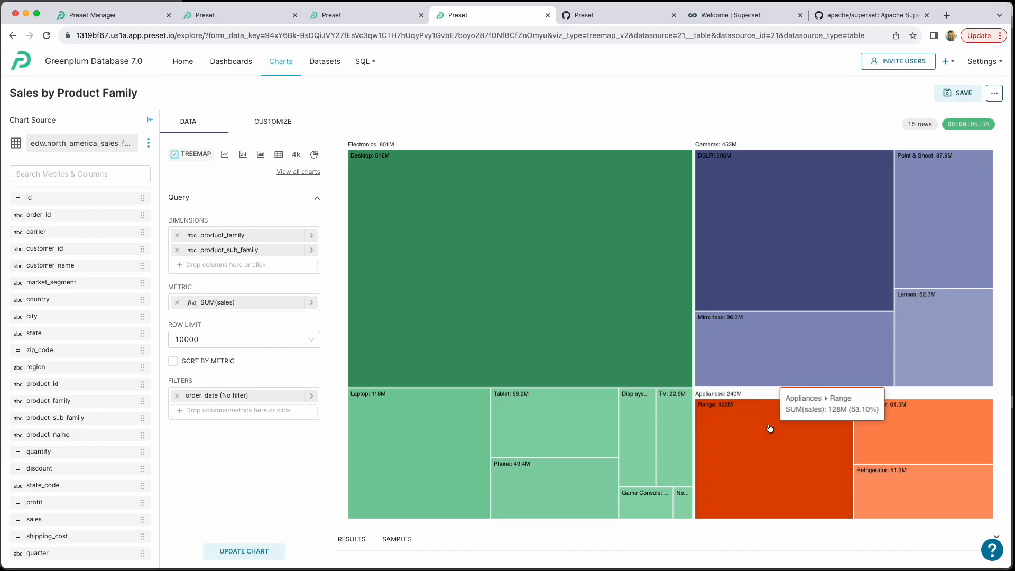
left_click(958, 93)
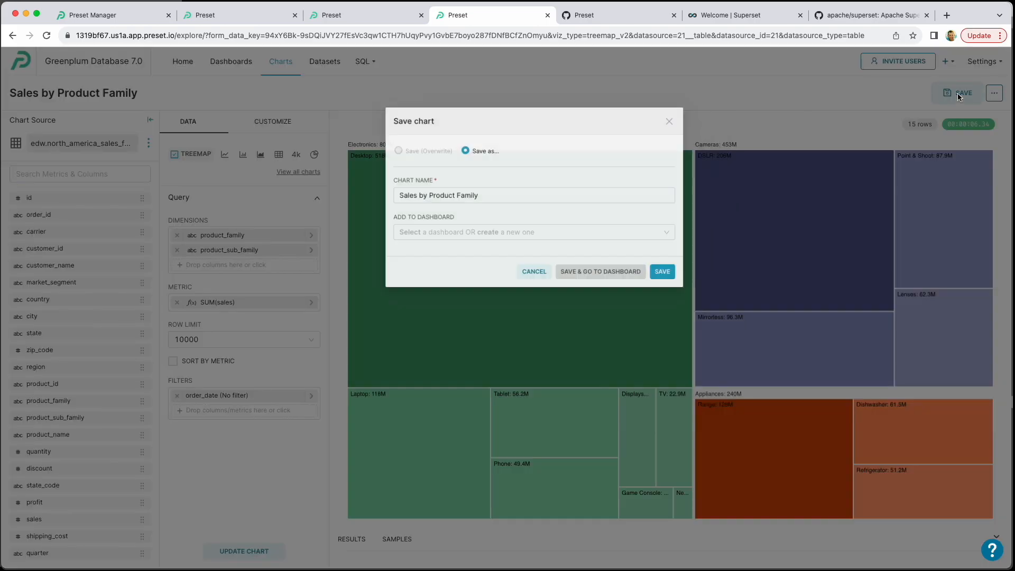
left_click(639, 283)
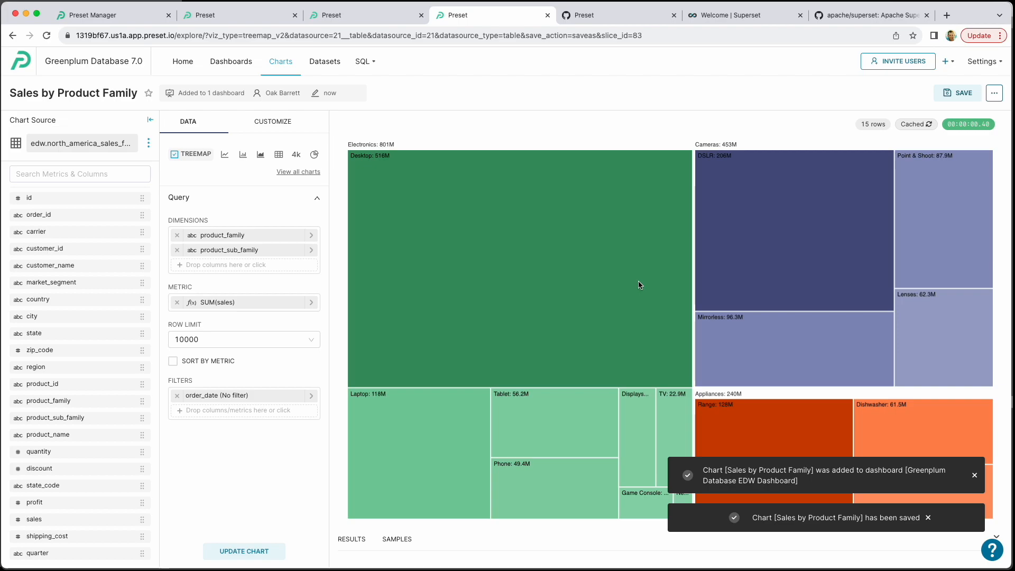
- Start a new Pie Chart from the north_america_sales_fy23 dataset
left_click(286, 63)
left_click(930, 91)
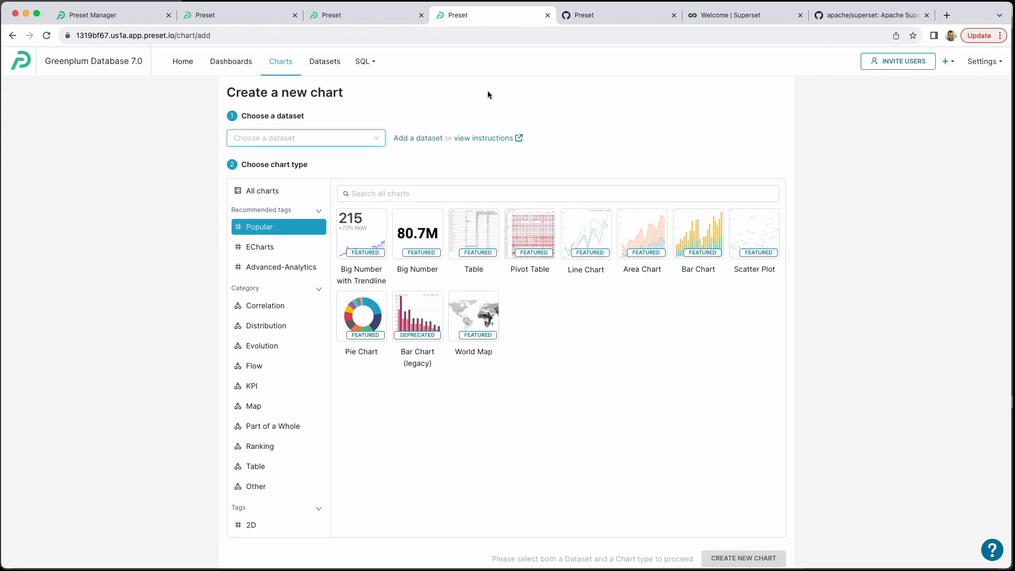
left_click(355, 140)
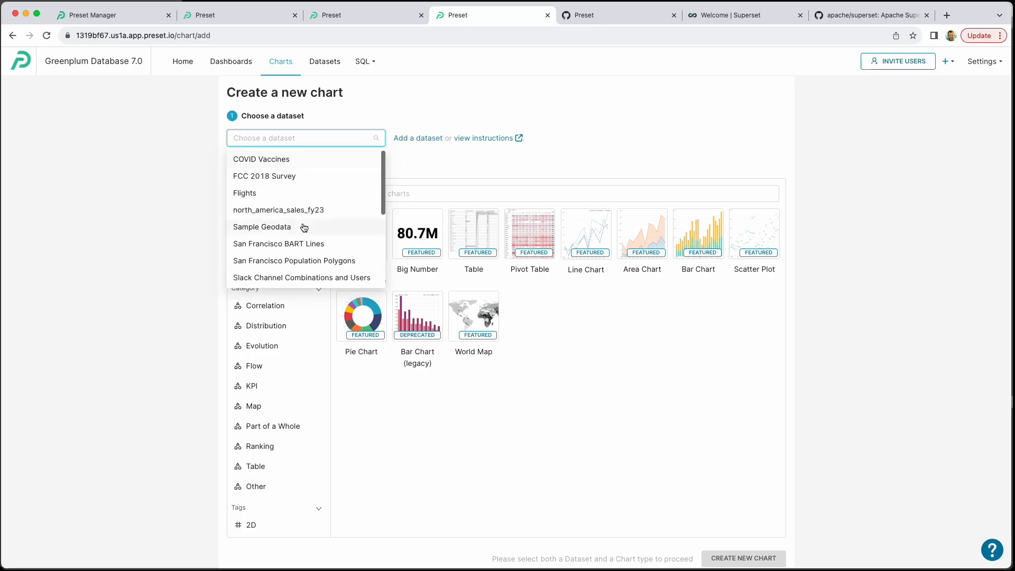
left_click(297, 210)
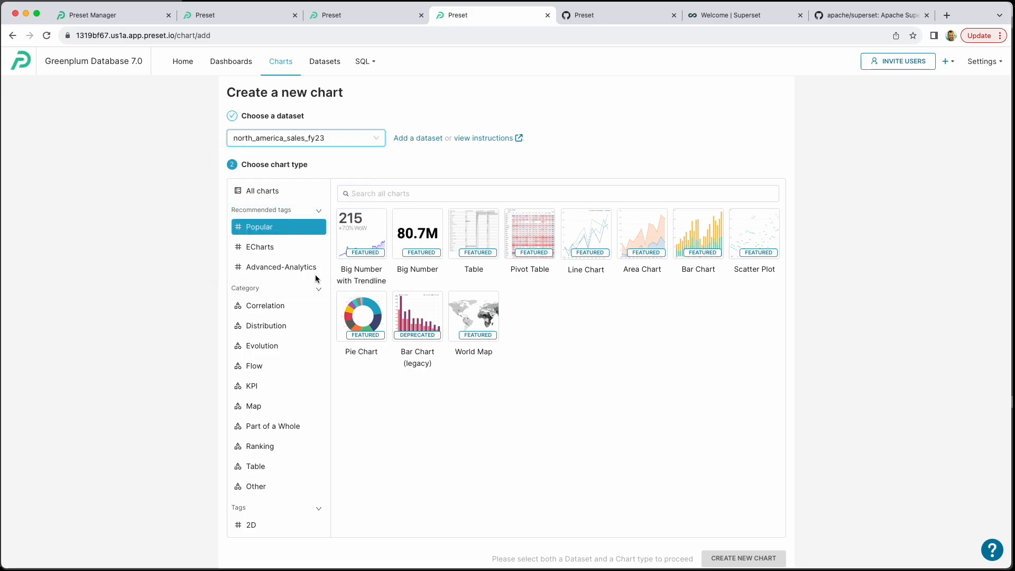
left_click(353, 316)
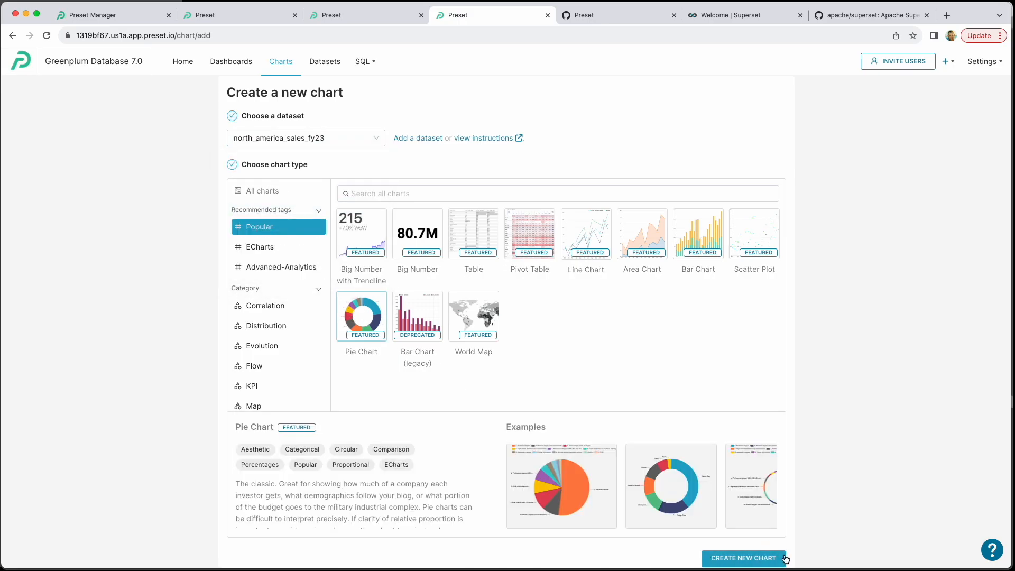
left_click(784, 558)
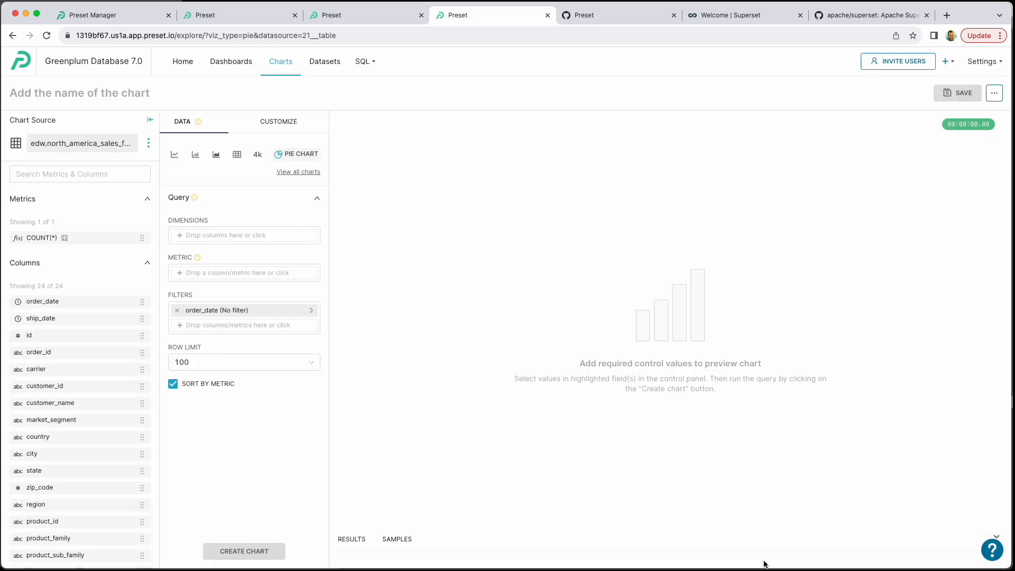
- Name the chart "Total Shipping Spend" and define it with carrier as the dimension and SUM(shipping_cost) as the metric
left_click(46, 93)
type("Total Shipping Spend")
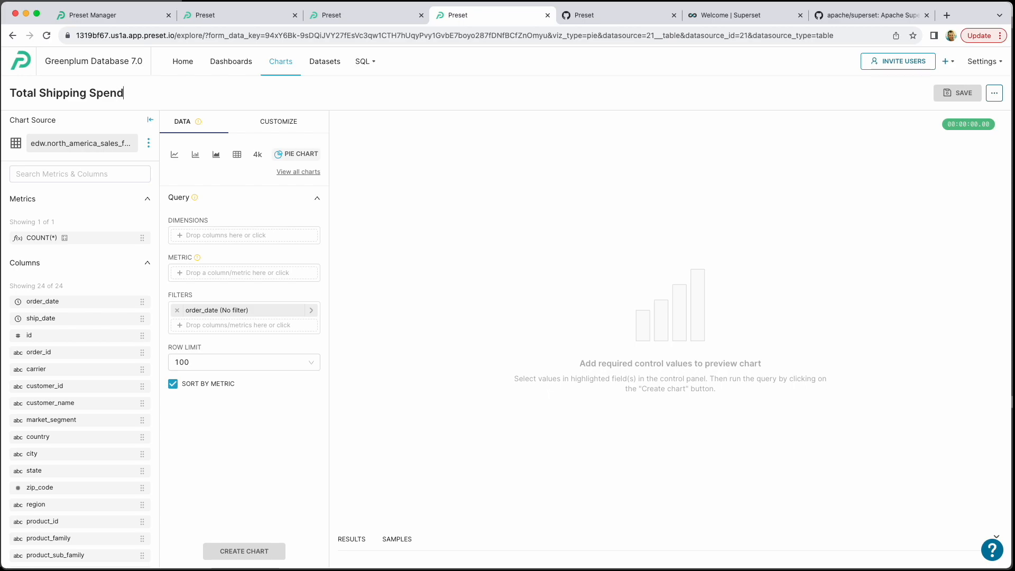
scroll(66, 318, "down", 5)
left_click_drag(36, 231, 217, 242)
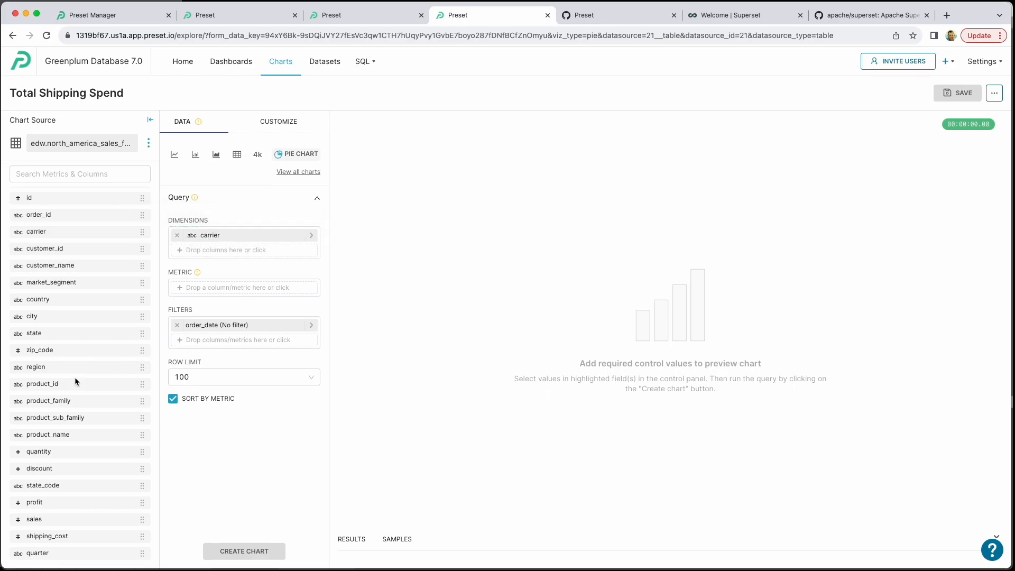
left_click_drag(55, 538, 232, 289)
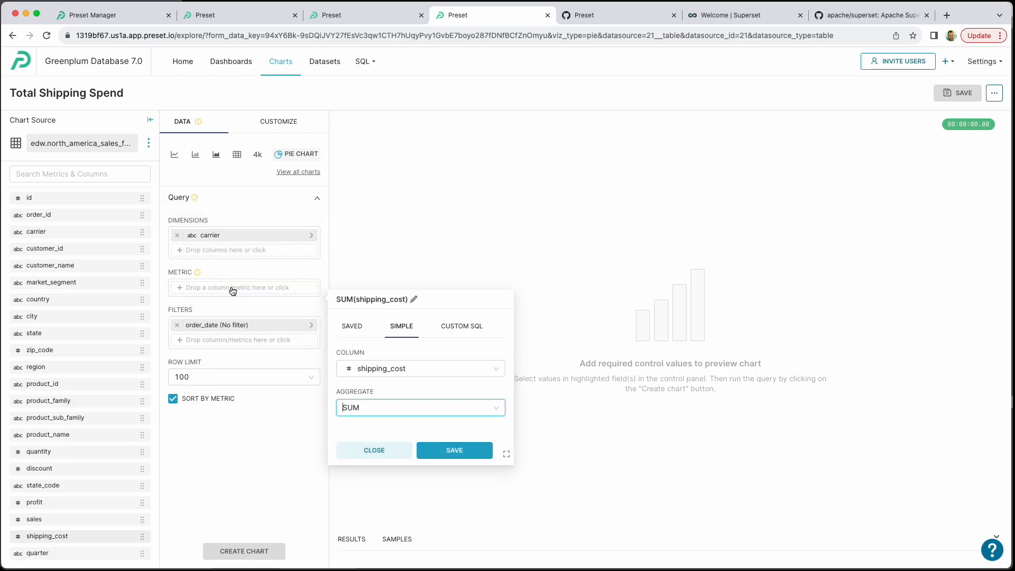
left_click(461, 449)
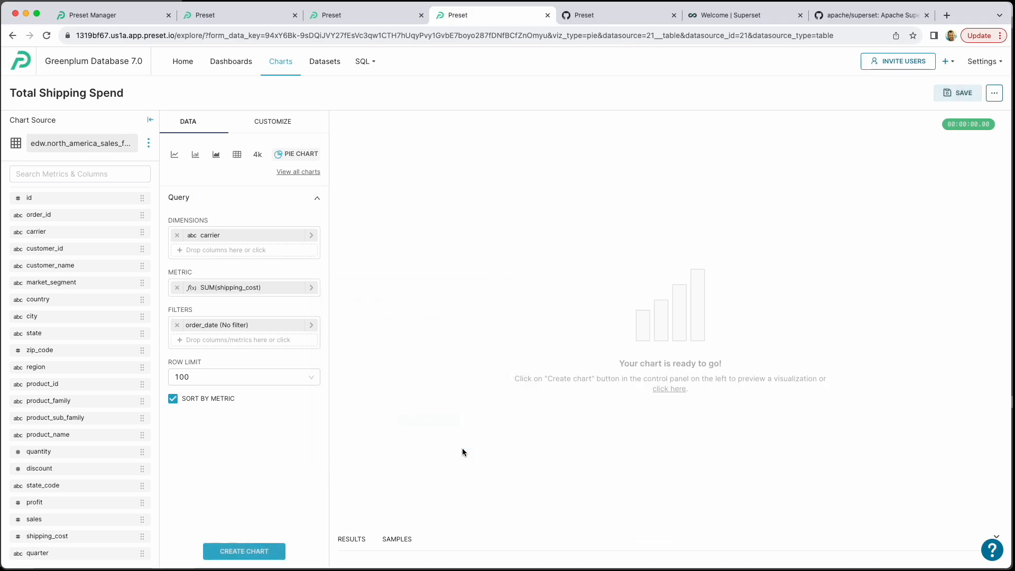
- Change the pie shape to a donut in the chart's customization options and generate the chart
left_click(280, 127)
scroll(244, 394, "down", 5)
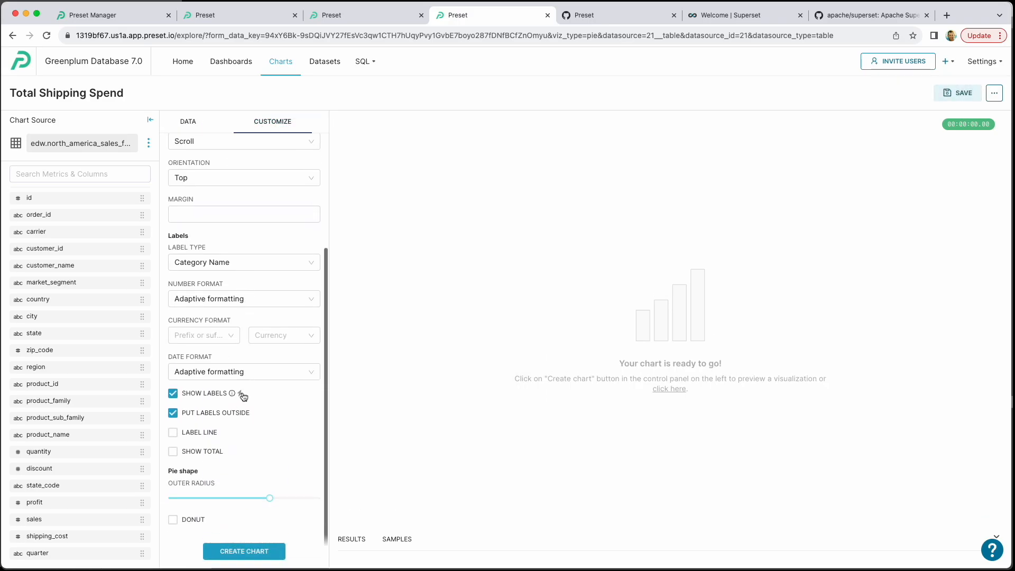
left_click(175, 519)
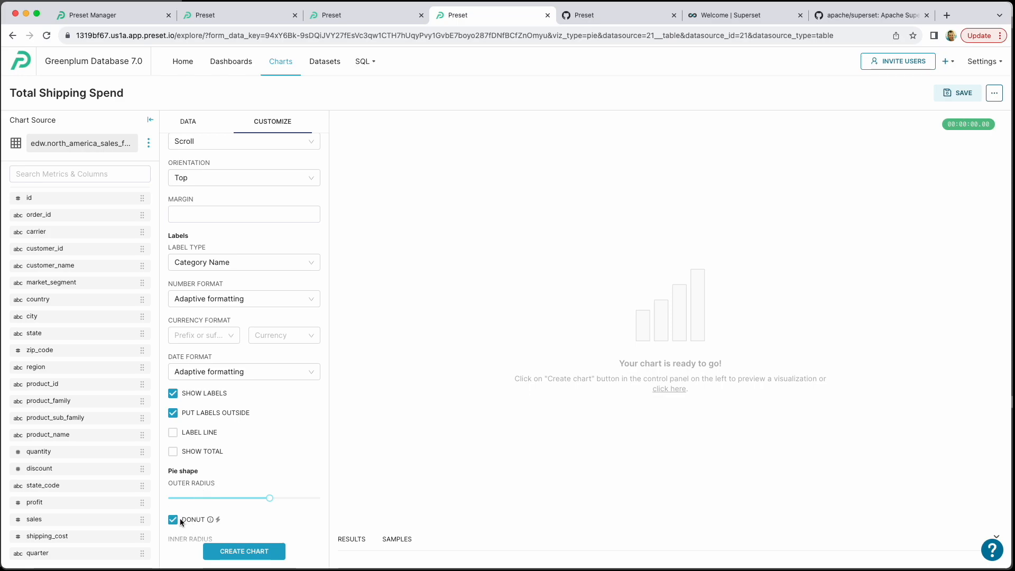
left_click(253, 549)
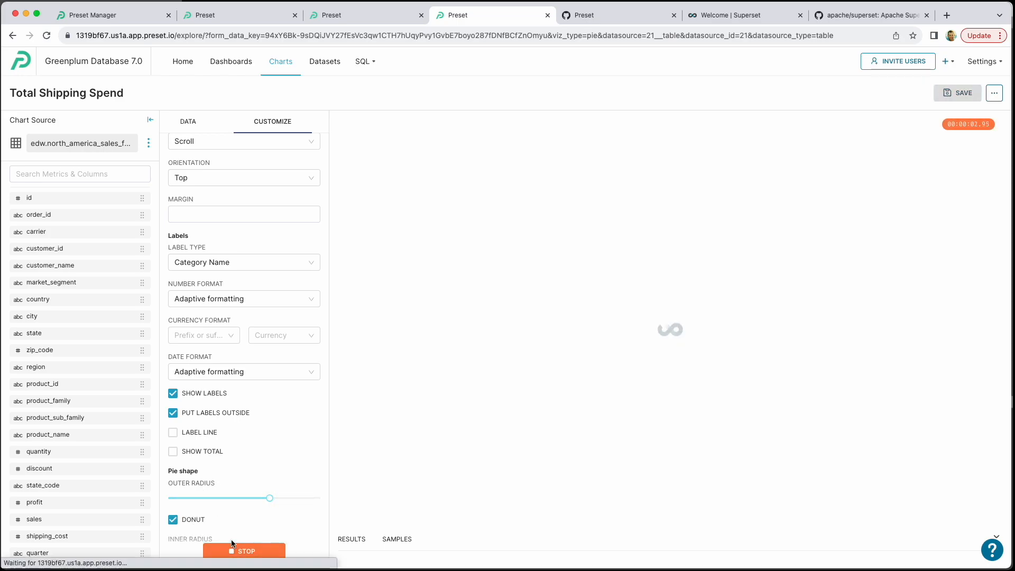
- Switch to the terminal to check the shipping cost query in the Greenplum log, and return to the browser
key("super+Tab")
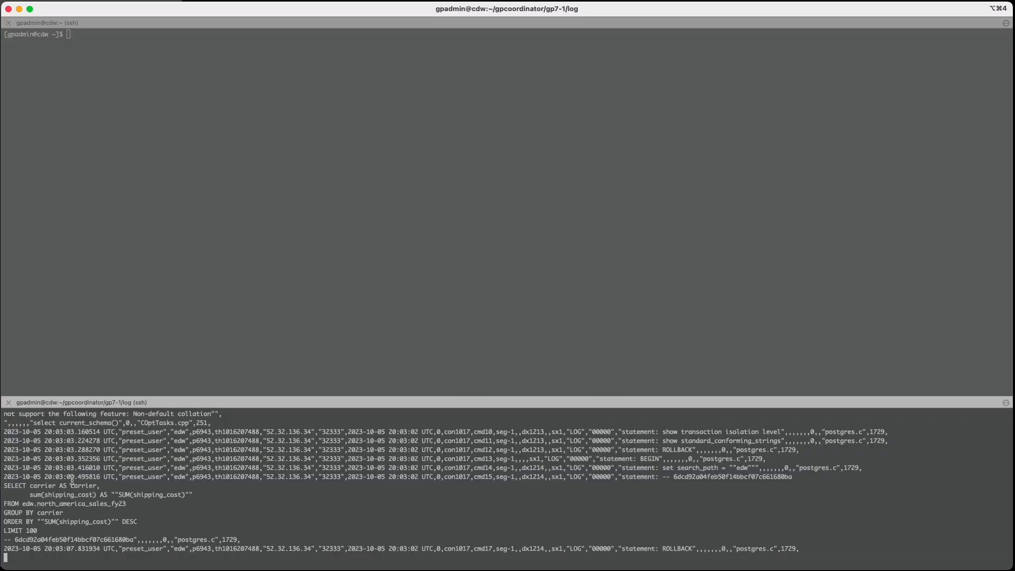
key("super+Tab")
- Enlarge the donut's outer and inner radius and turn on the display of the total
left_click(270, 499)
mouse_move(270, 498)
left_mouse_down()
mouse_move(262, 499)
mouse_move(284, 499)
left_mouse_up()
scroll(275, 491, "down", 1)
left_click_drag(214, 517, 251, 518)
left_click(174, 416)
- Save the donut chart and go to the Greenplum Database EDW Dashboard to explore its Sales by Product Family treemap
left_click(964, 94)
left_click(585, 281)
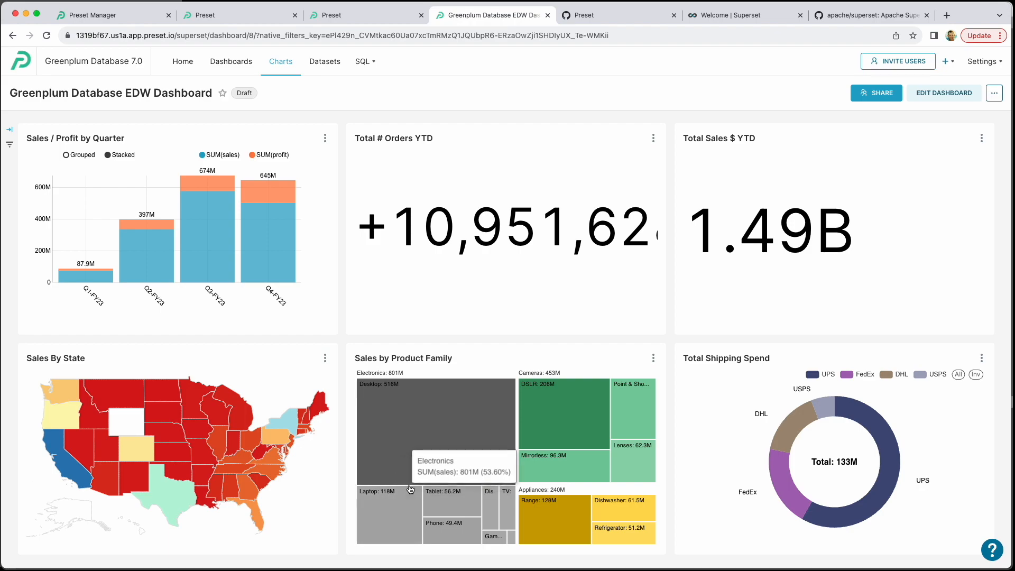
left_click(456, 431)
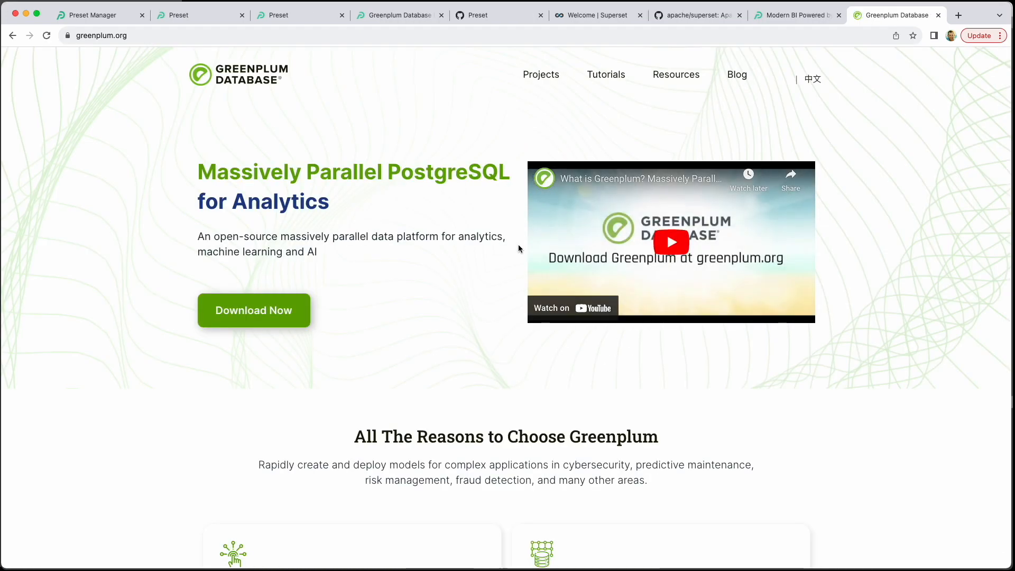
- Open the Greenplum download page from the greenplum.org home page
left_click(268, 317)
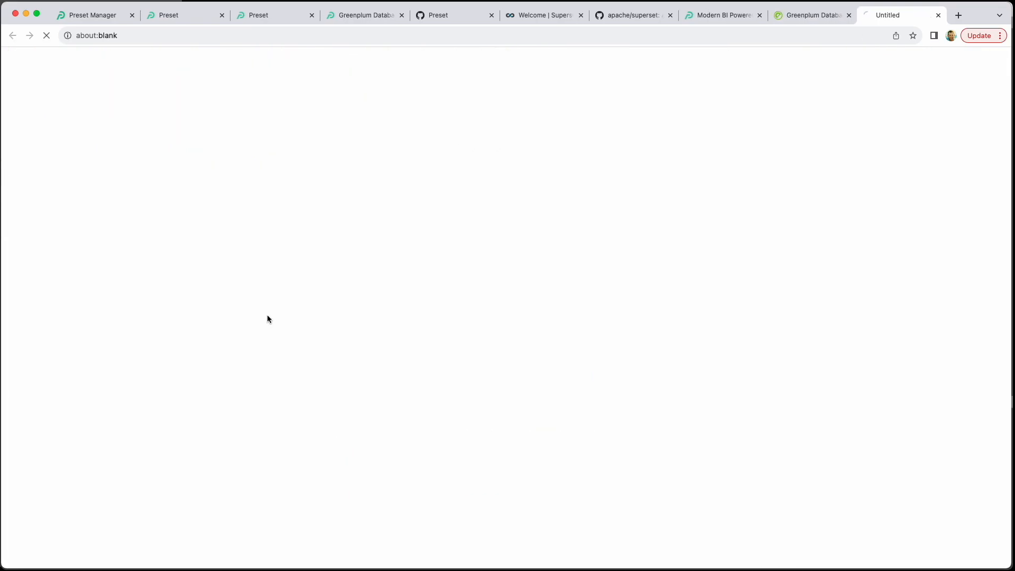